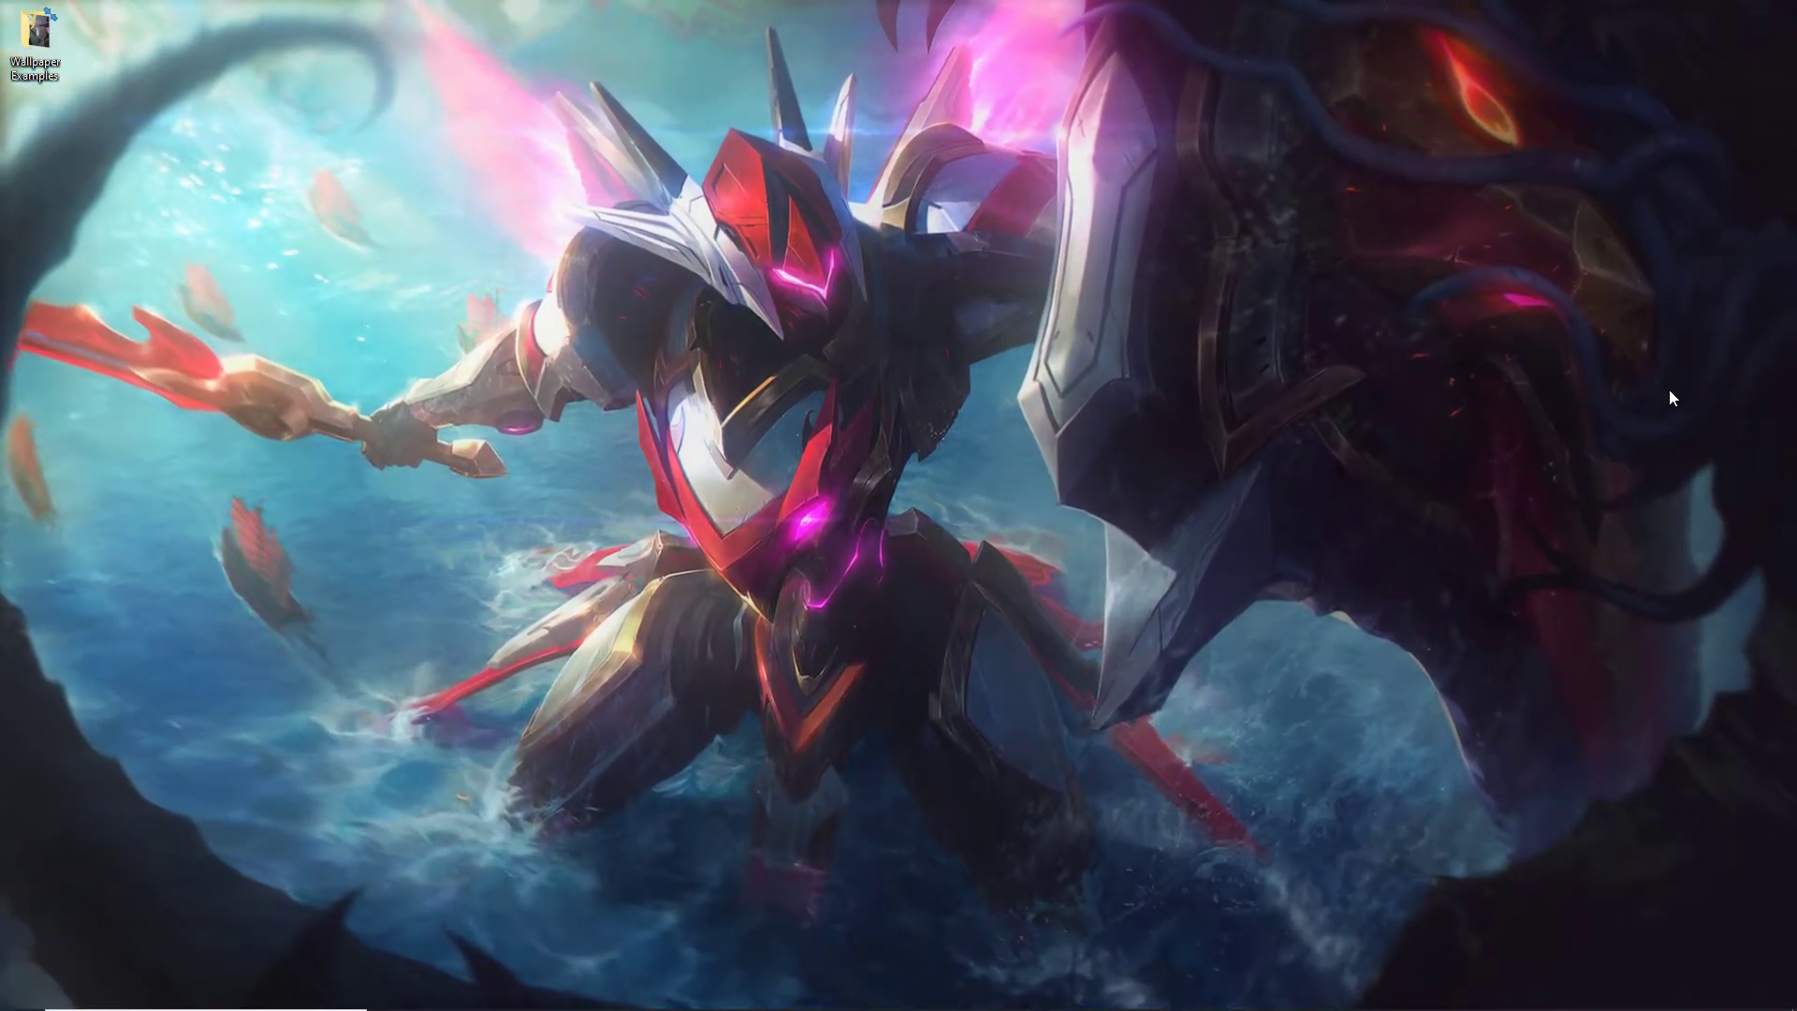
- Open the Wallpaper Examples folder, collapse the navigation groups, and bring up the Kayle & Morgana wallpaper
{"action": "double_click", "coordinate": [34, 33]}
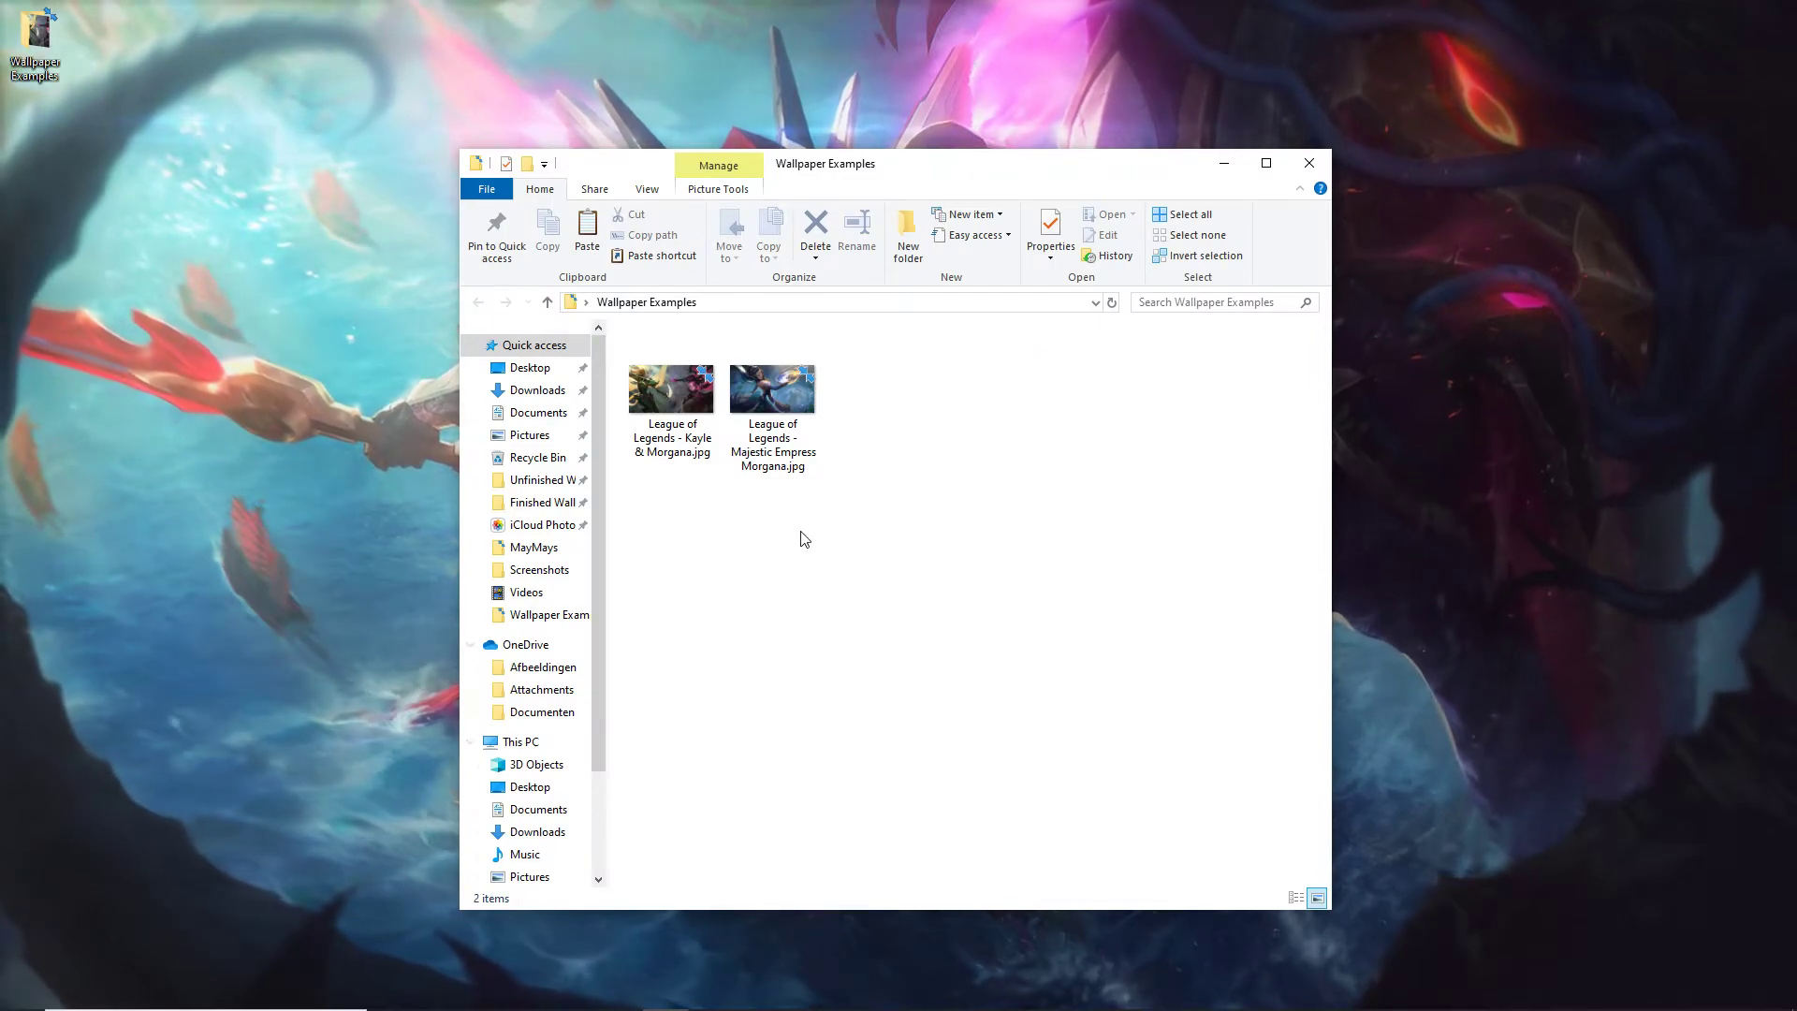
{"action": "left_click", "coordinate": [471, 346]}
{"action": "left_click", "coordinate": [471, 374]}
{"action": "left_click", "coordinate": [470, 404]}
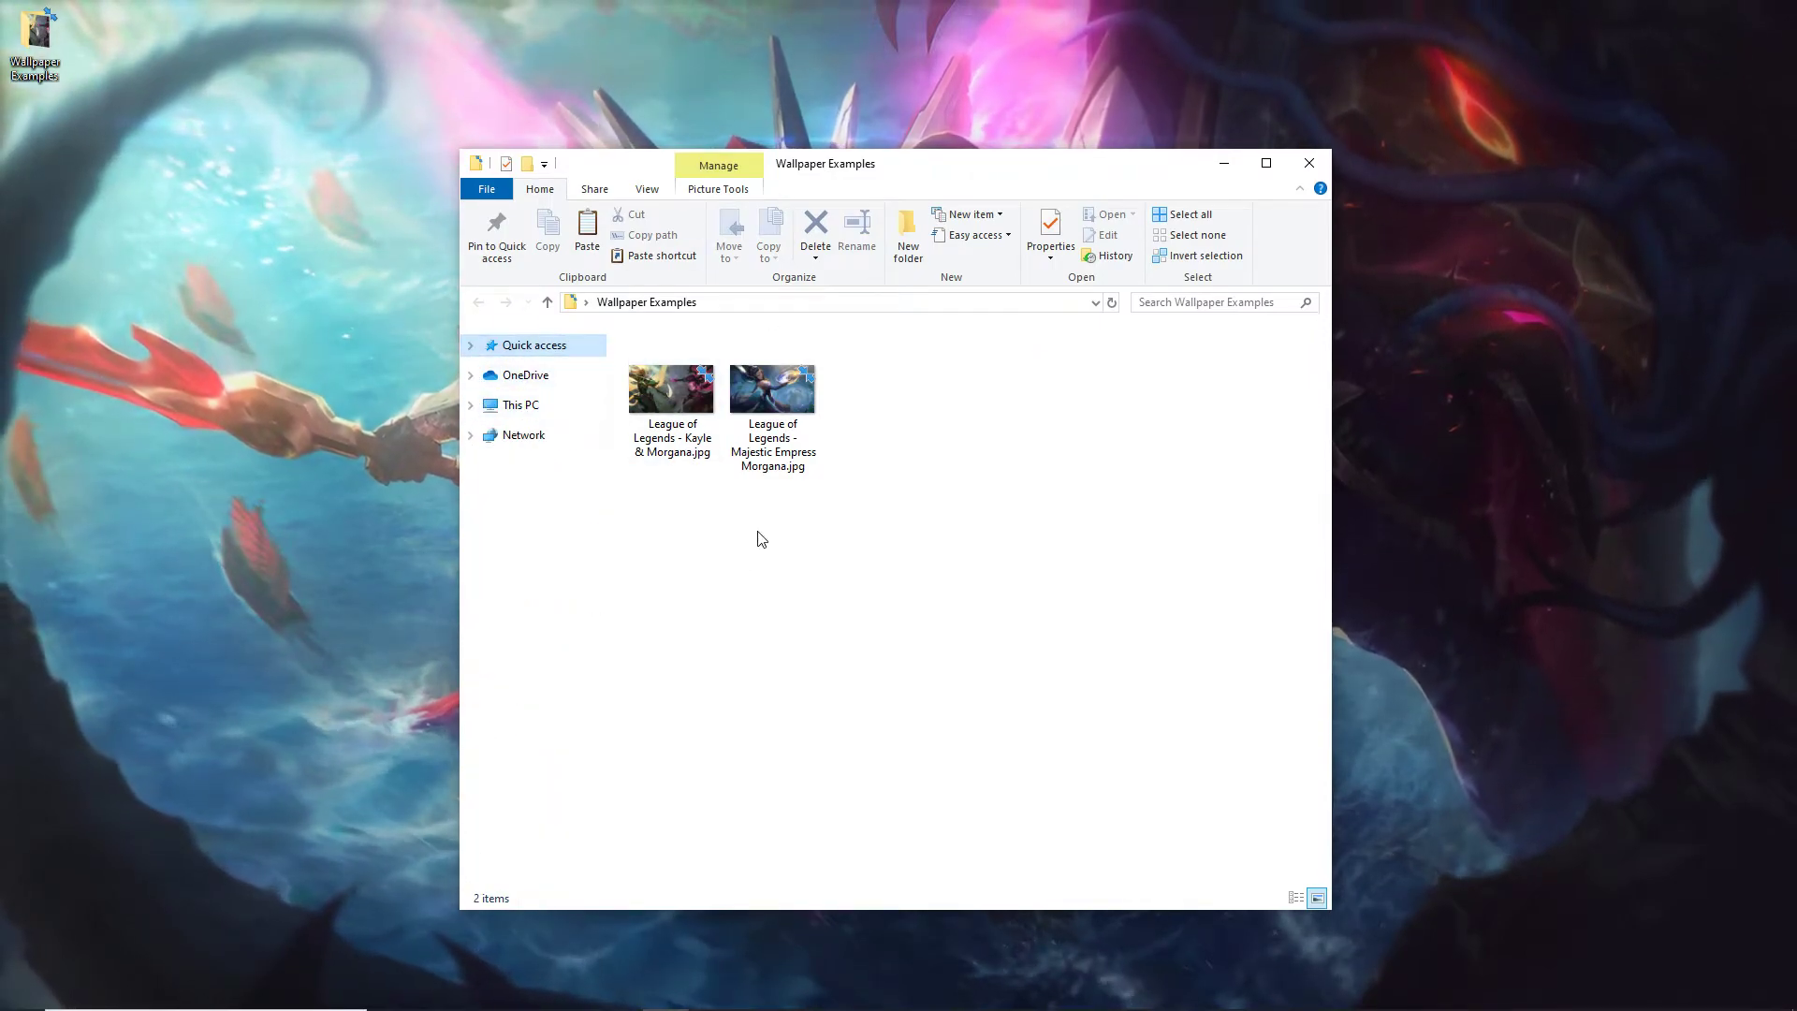
{"action": "mouse_move", "coordinate": [678, 456]}
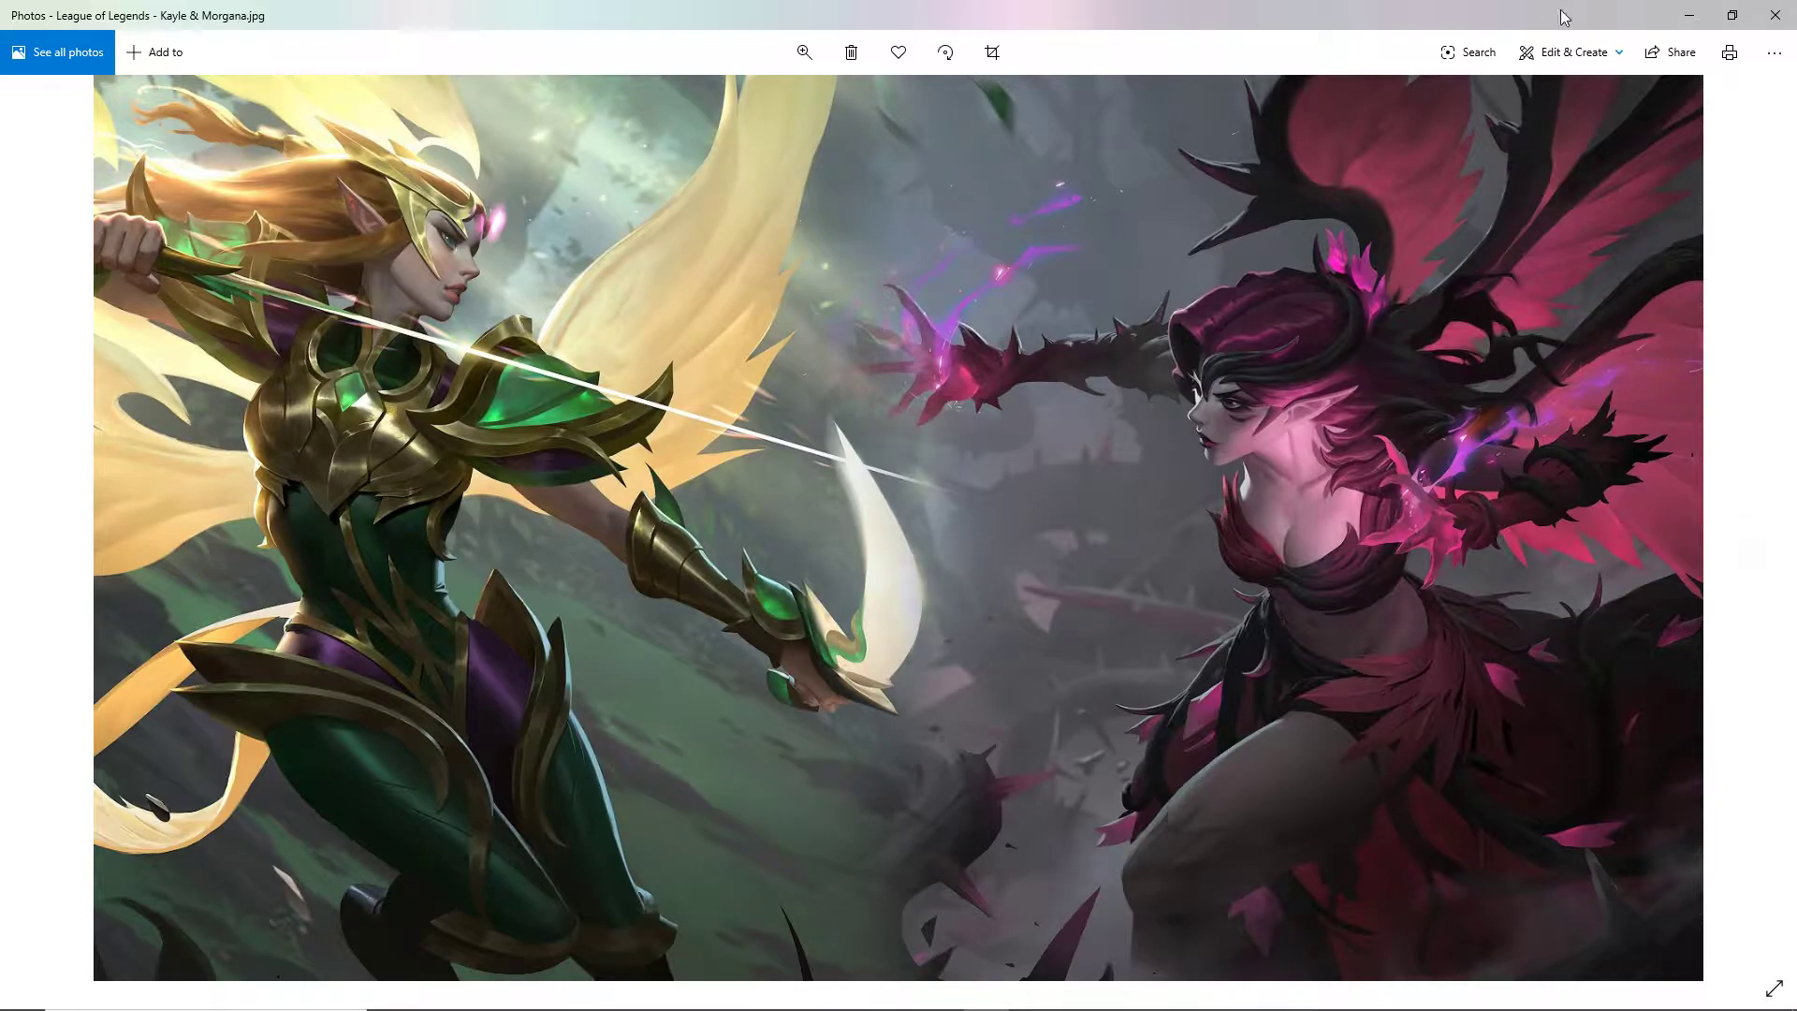
- Open the Kayle & Morgana wallpaper in the editor, reset trial rotations, and show Adjustments
{"action": "left_click", "coordinate": [1583, 58]}
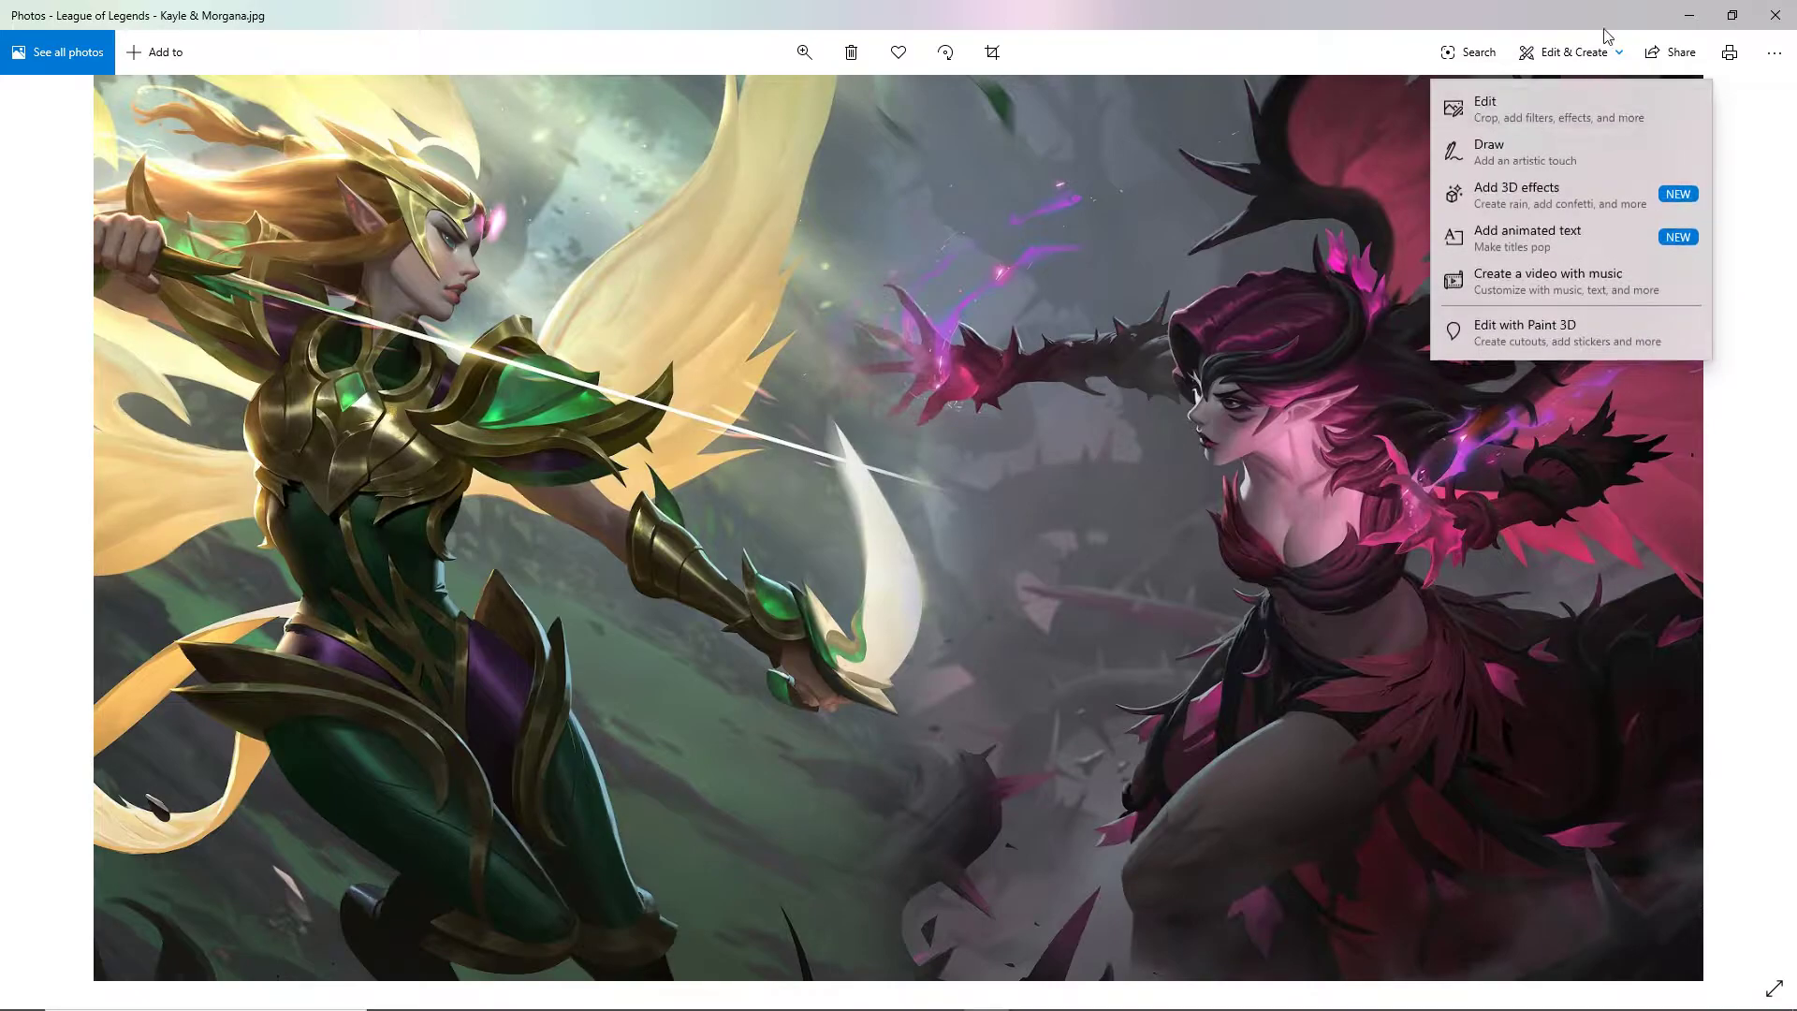
{"action": "left_click", "coordinate": [1547, 123]}
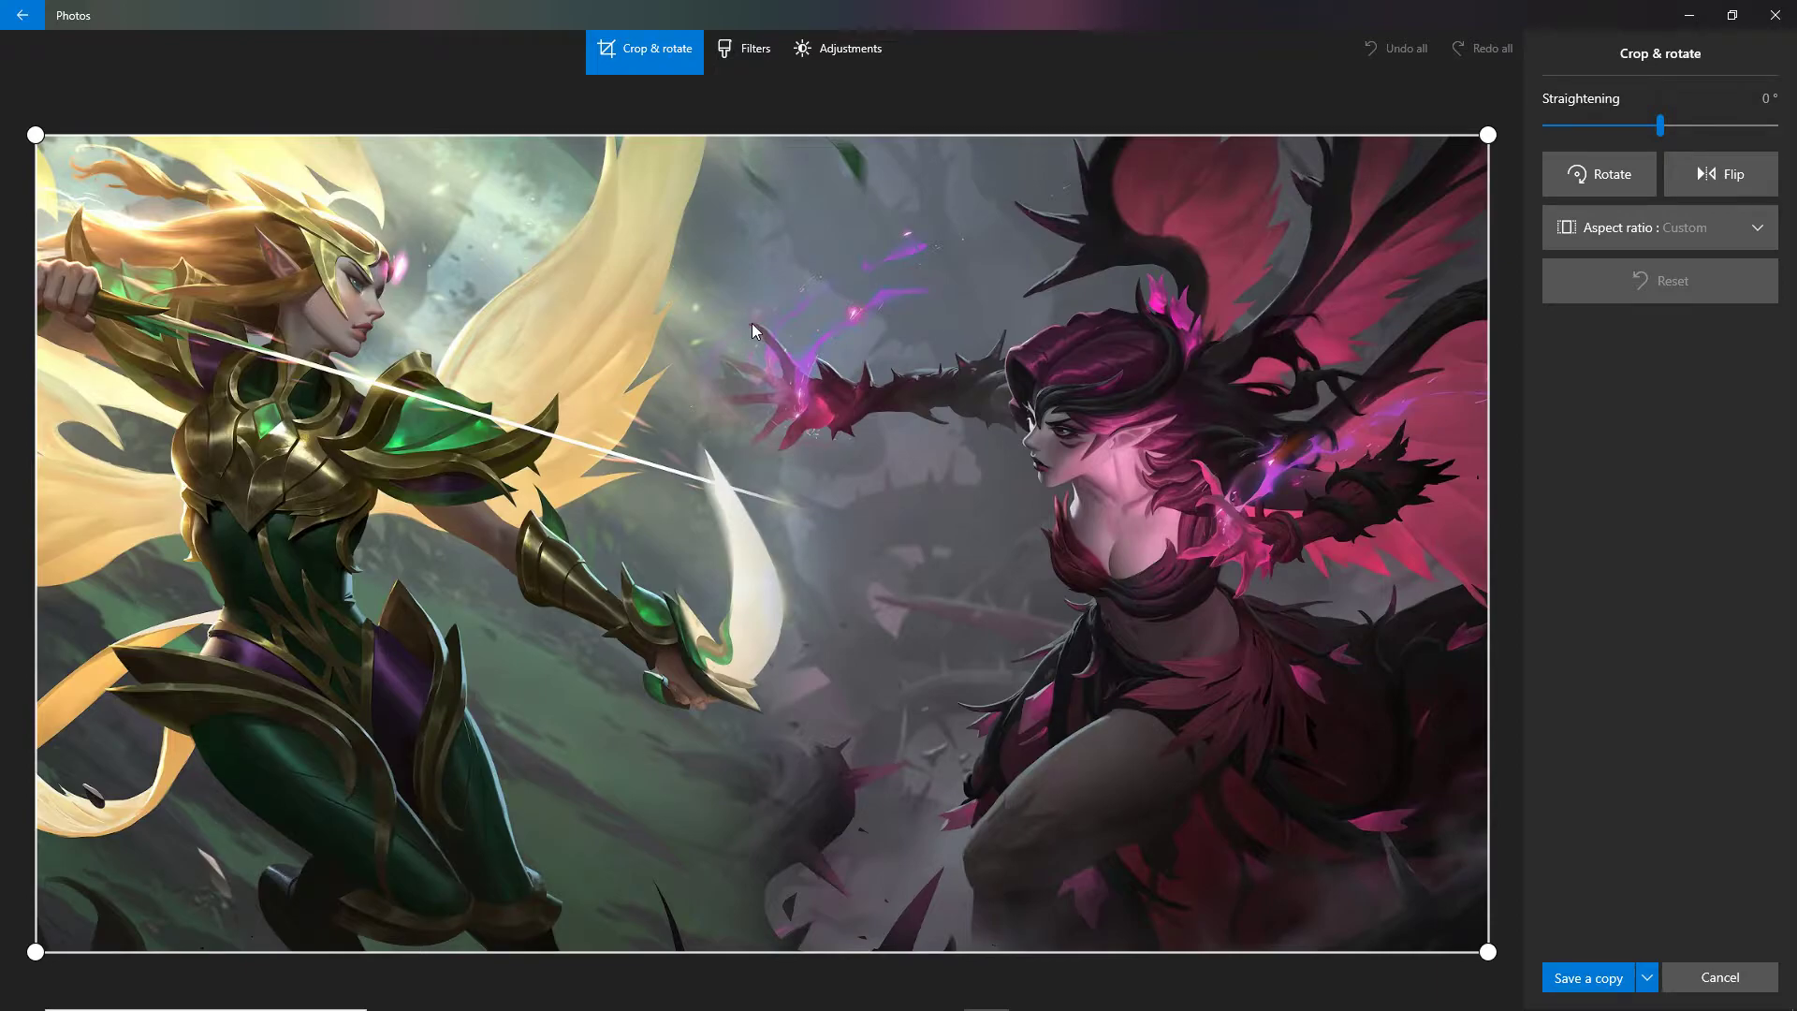
{"action": "left_click", "coordinate": [1626, 183]}
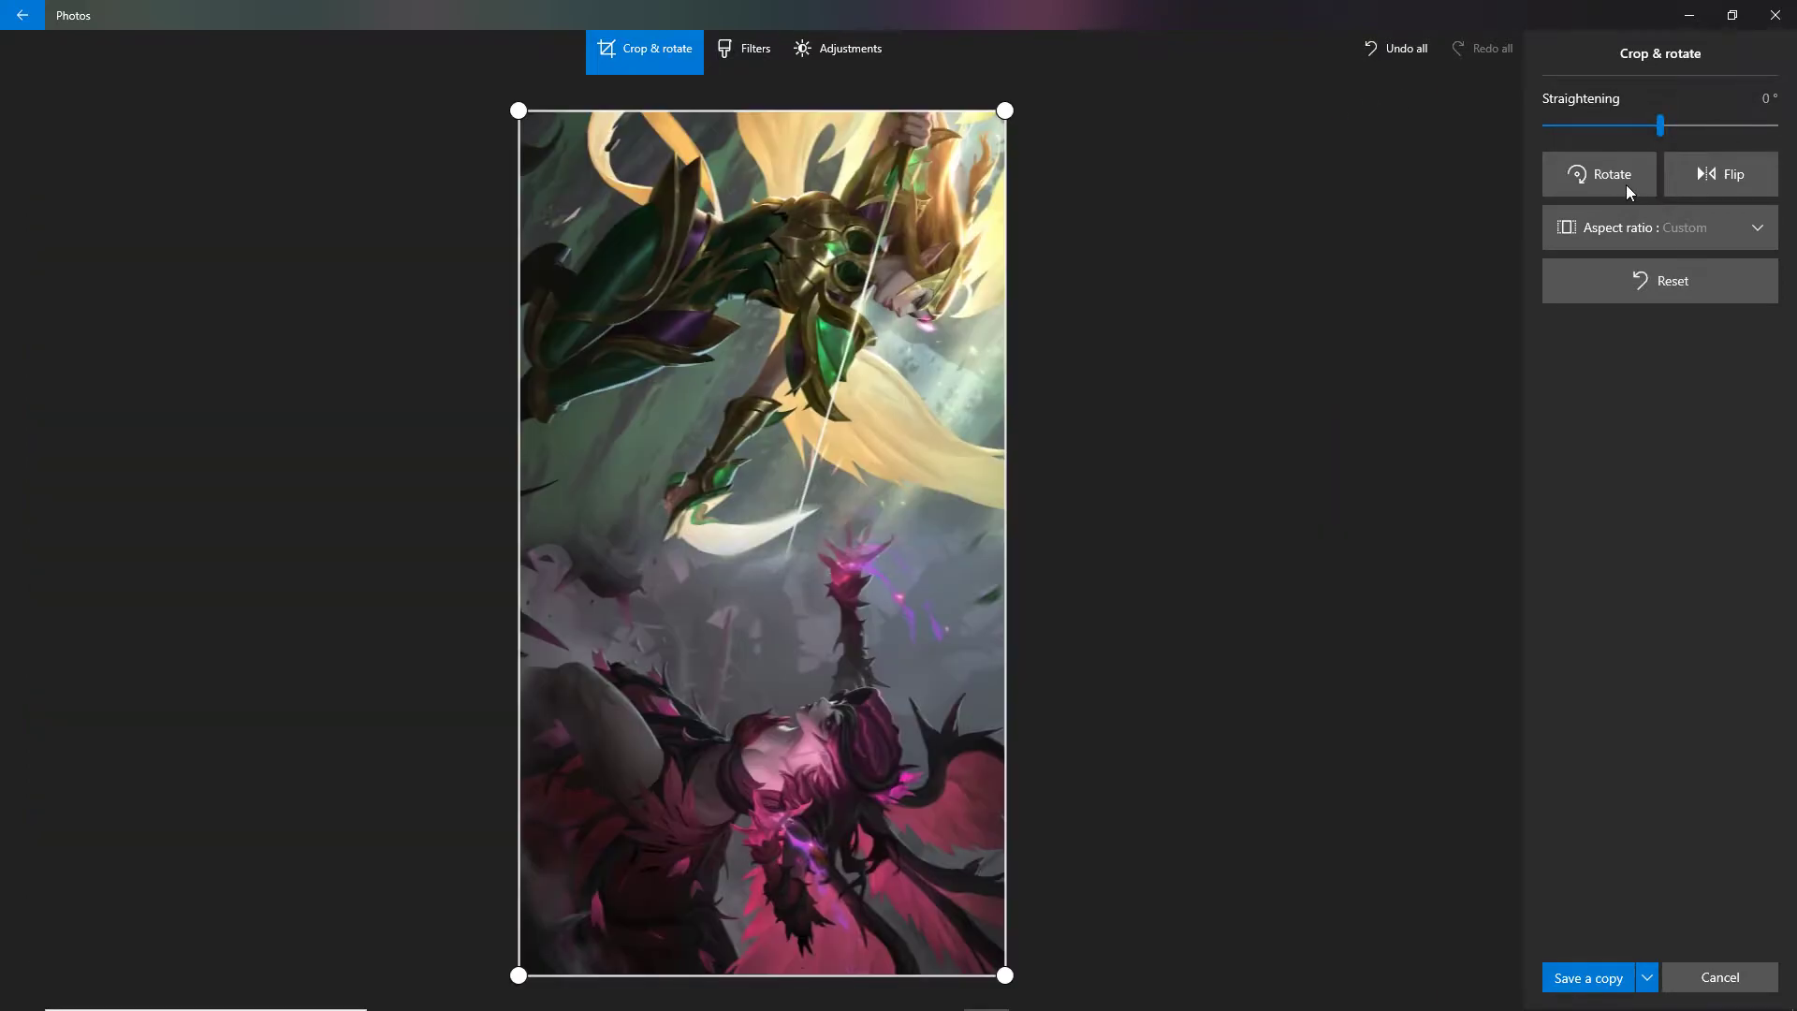
{"action": "left_click", "coordinate": [1626, 183]}
{"action": "left_click", "coordinate": [1622, 186]}
{"action": "left_click", "coordinate": [1647, 286]}
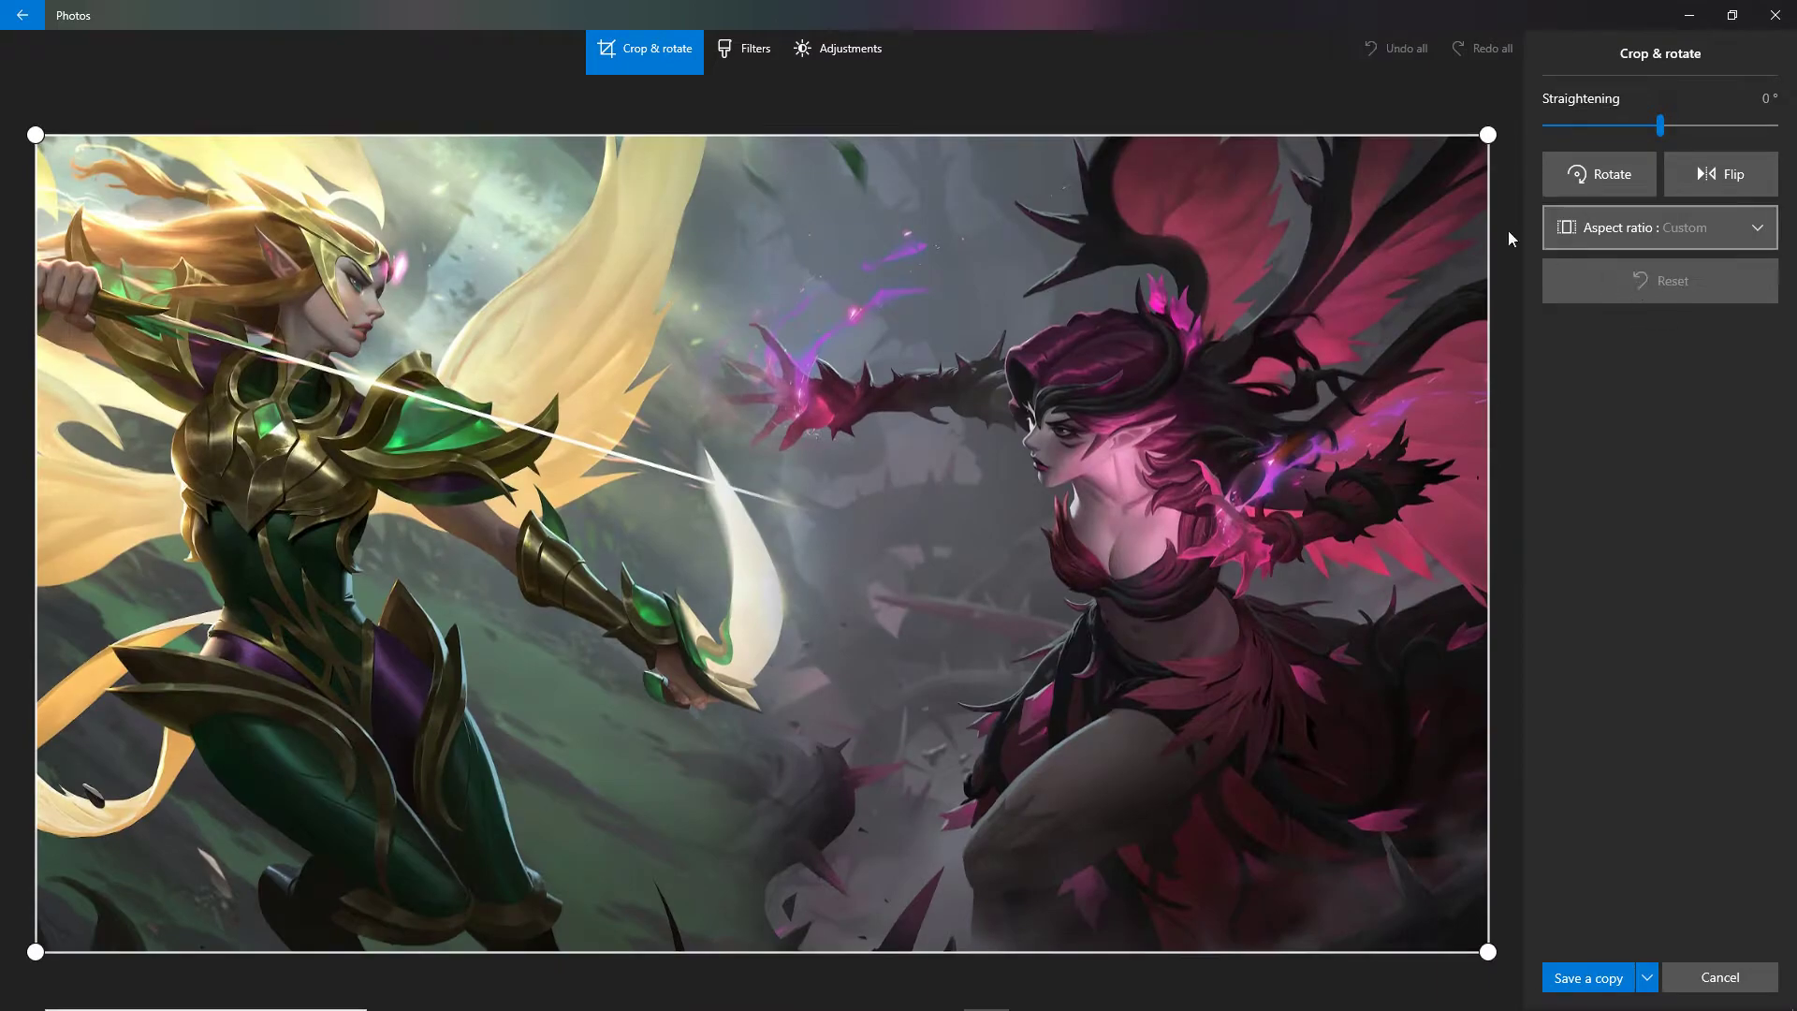
{"action": "left_click", "coordinate": [835, 60]}
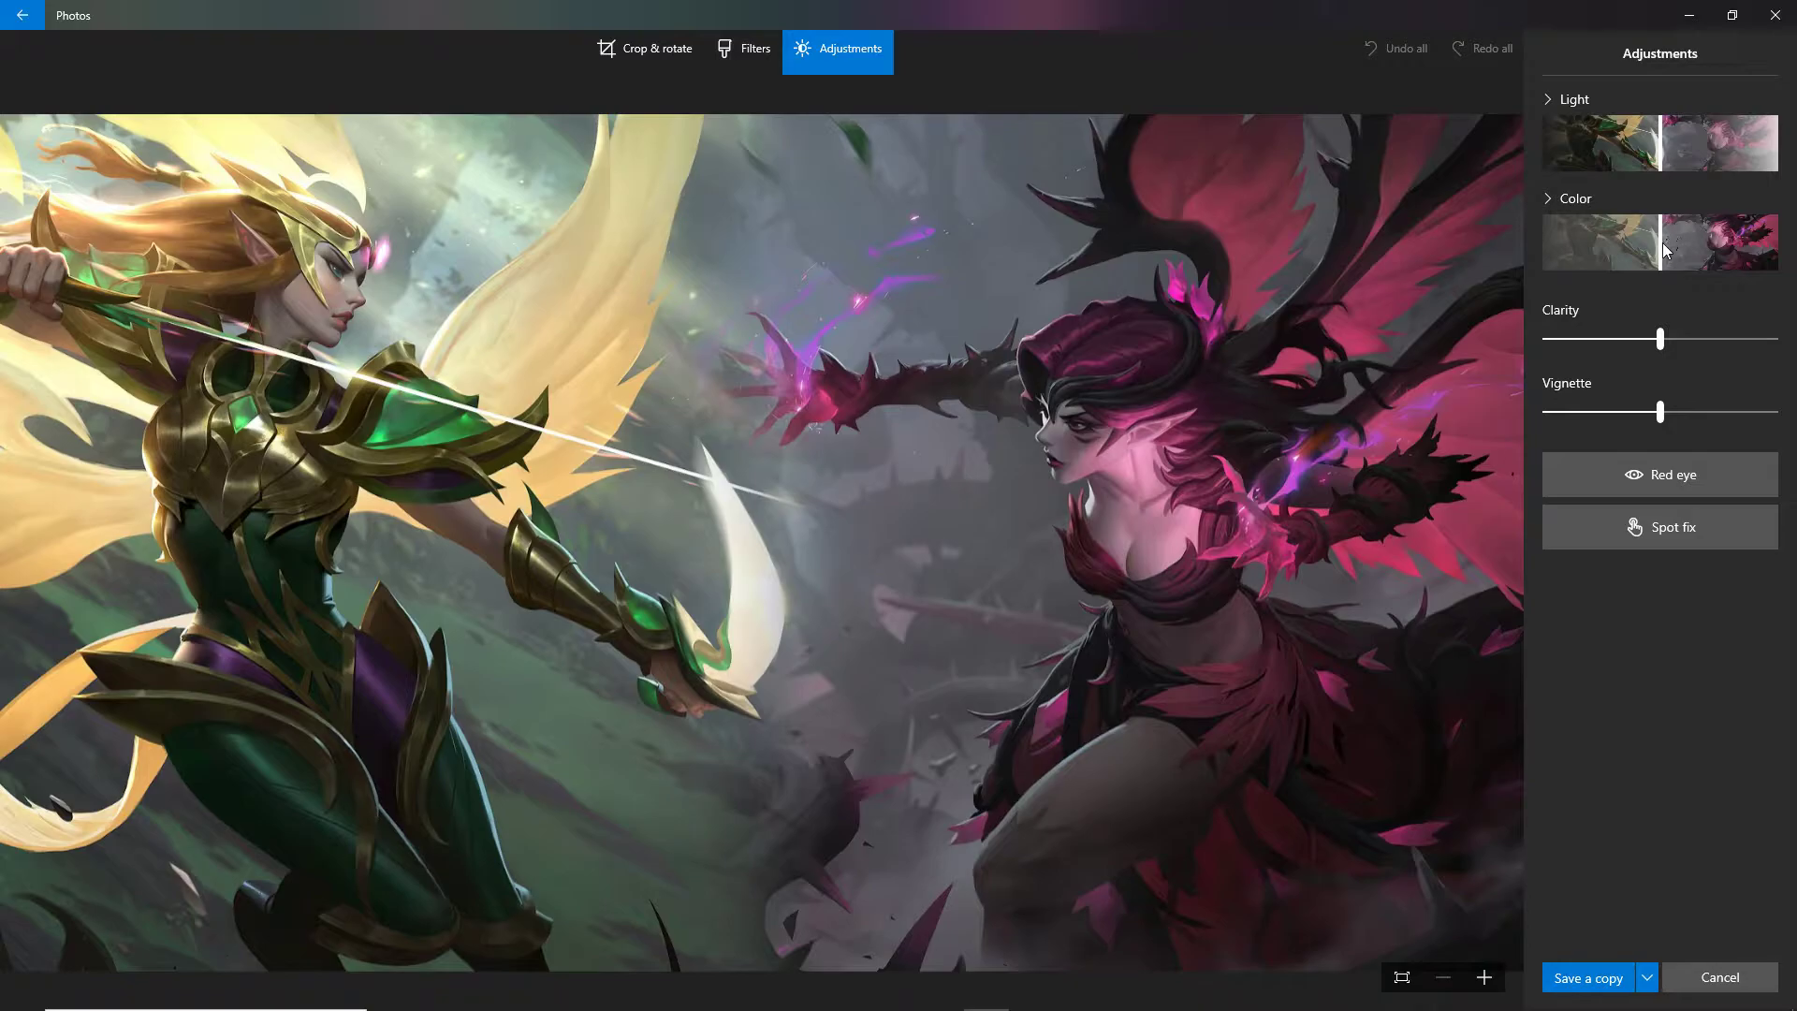
- Test the Color slider's range, then set Color to 64 and Clarity to -5
{"action": "mouse_move", "coordinate": [1662, 248]}
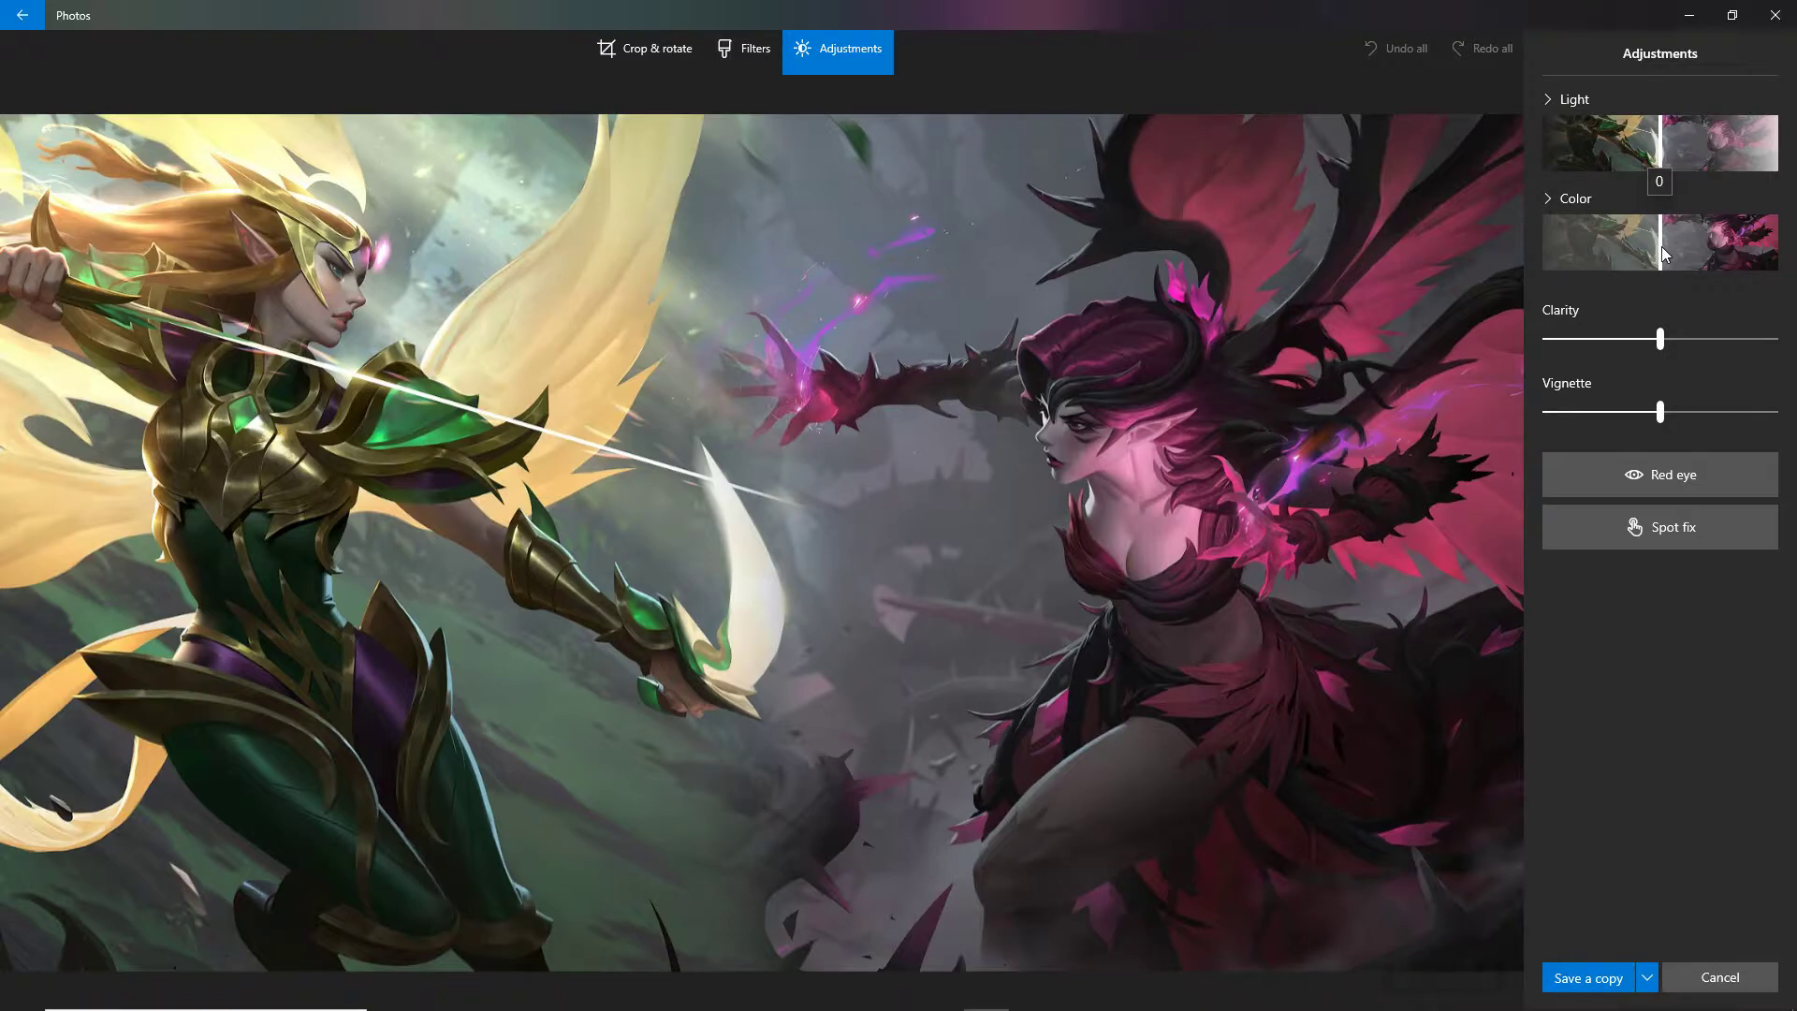
{"action": "left_click_drag", "start_coordinate": [1660, 245], "coordinate": [1783, 245]}
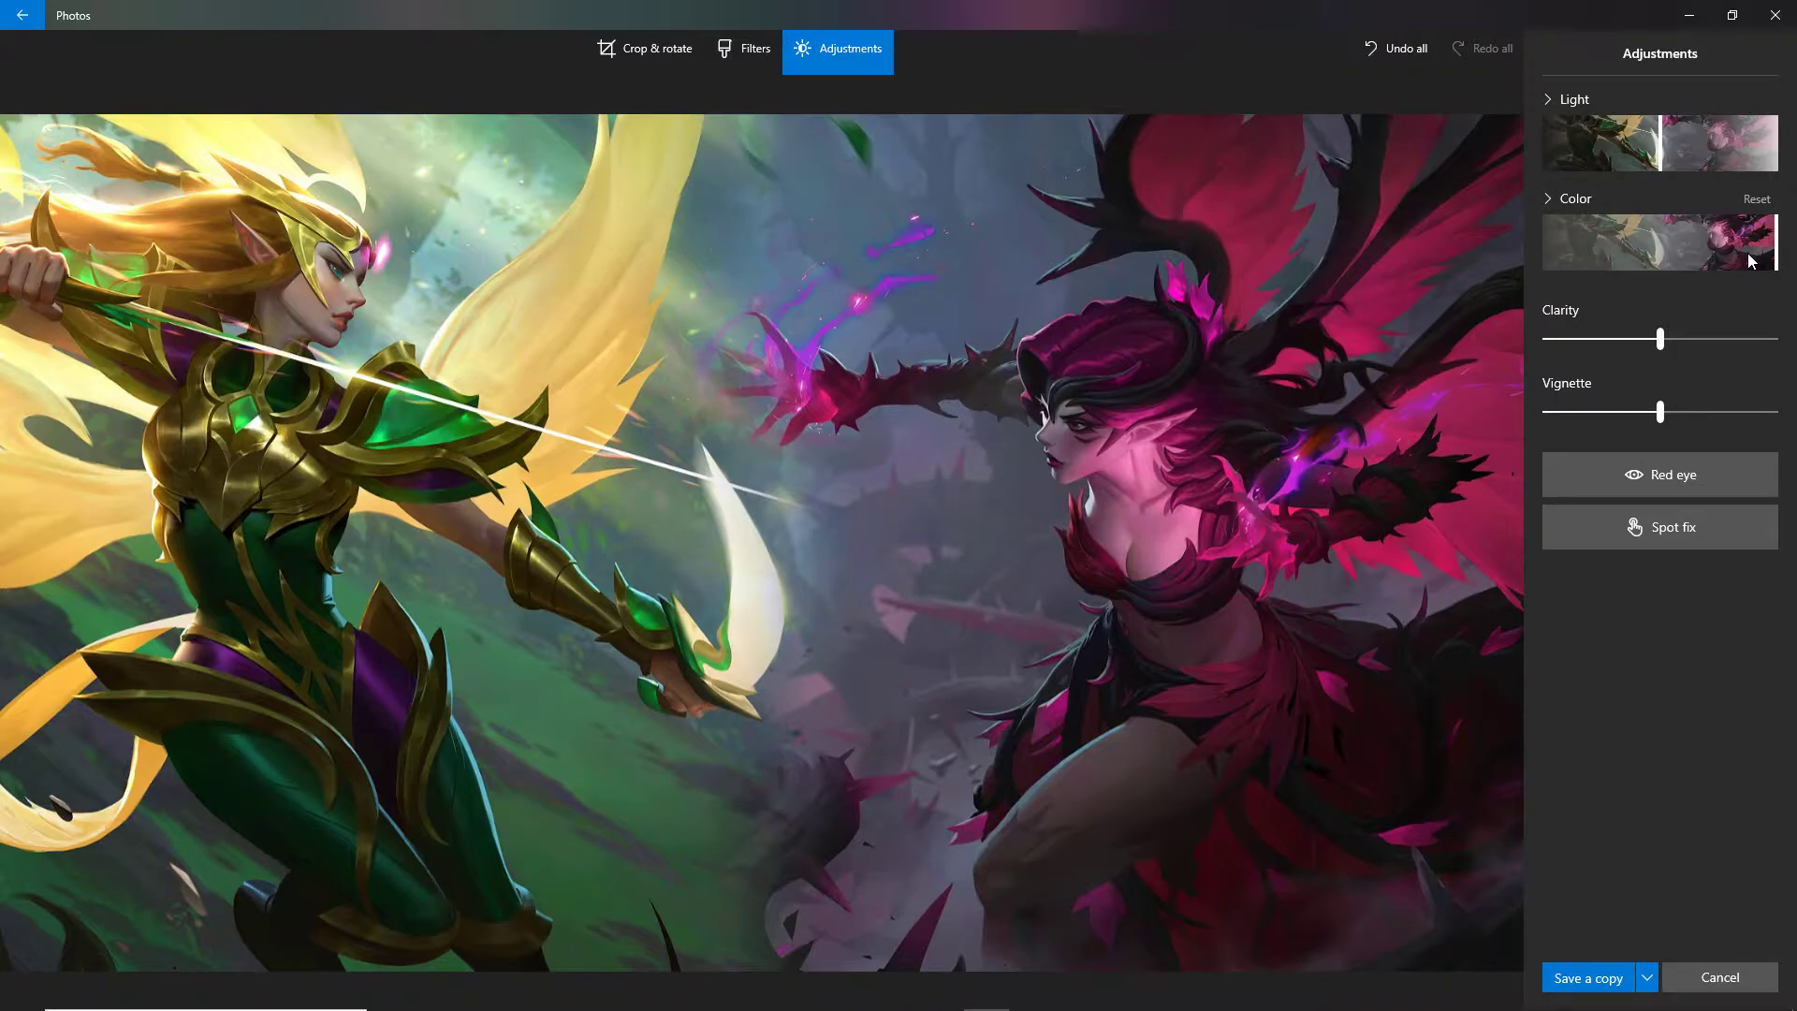
{"action": "mouse_move", "coordinate": [1740, 245]}
{"action": "left_mouse_down"}
{"action": "mouse_move", "coordinate": [1732, 267]}
{"action": "mouse_move", "coordinate": [1693, 271]}
{"action": "mouse_move", "coordinate": [1748, 271]}
{"action": "mouse_move", "coordinate": [1662, 281]}
{"action": "mouse_move", "coordinate": [1741, 278]}
{"action": "left_mouse_up"}
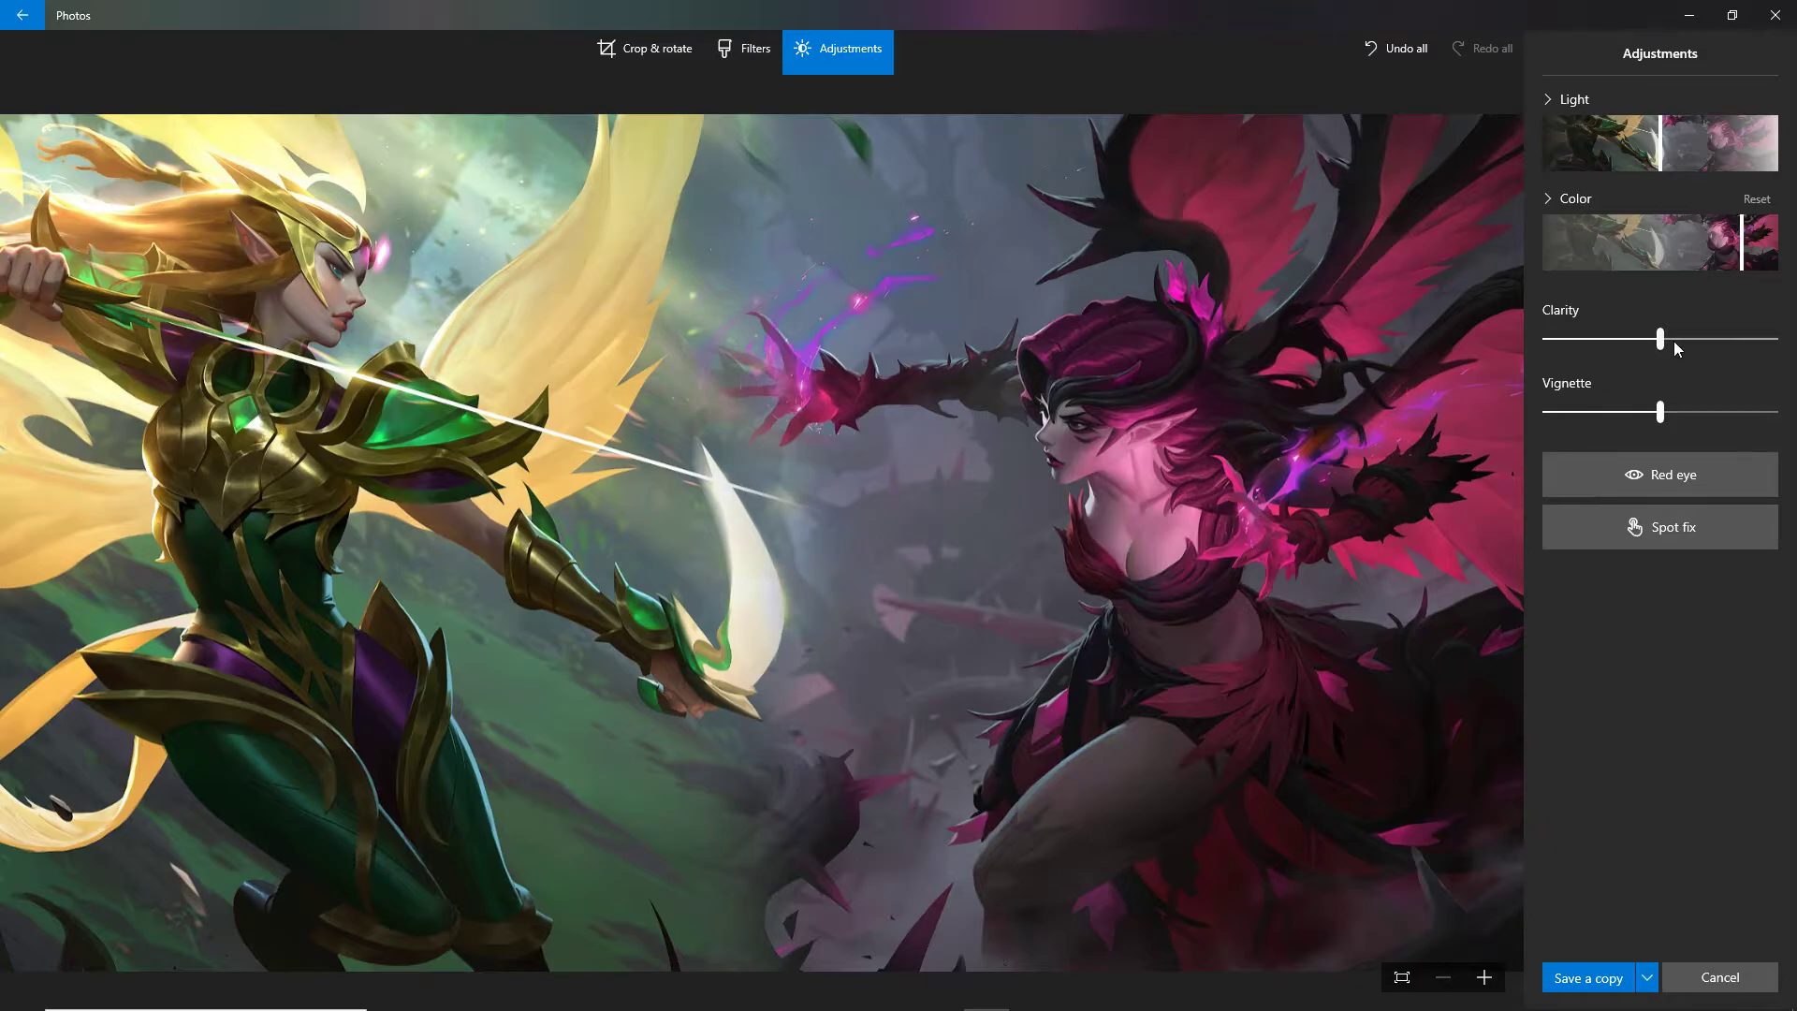
{"action": "left_click_drag", "start_coordinate": [1660, 339], "coordinate": [1594, 368]}
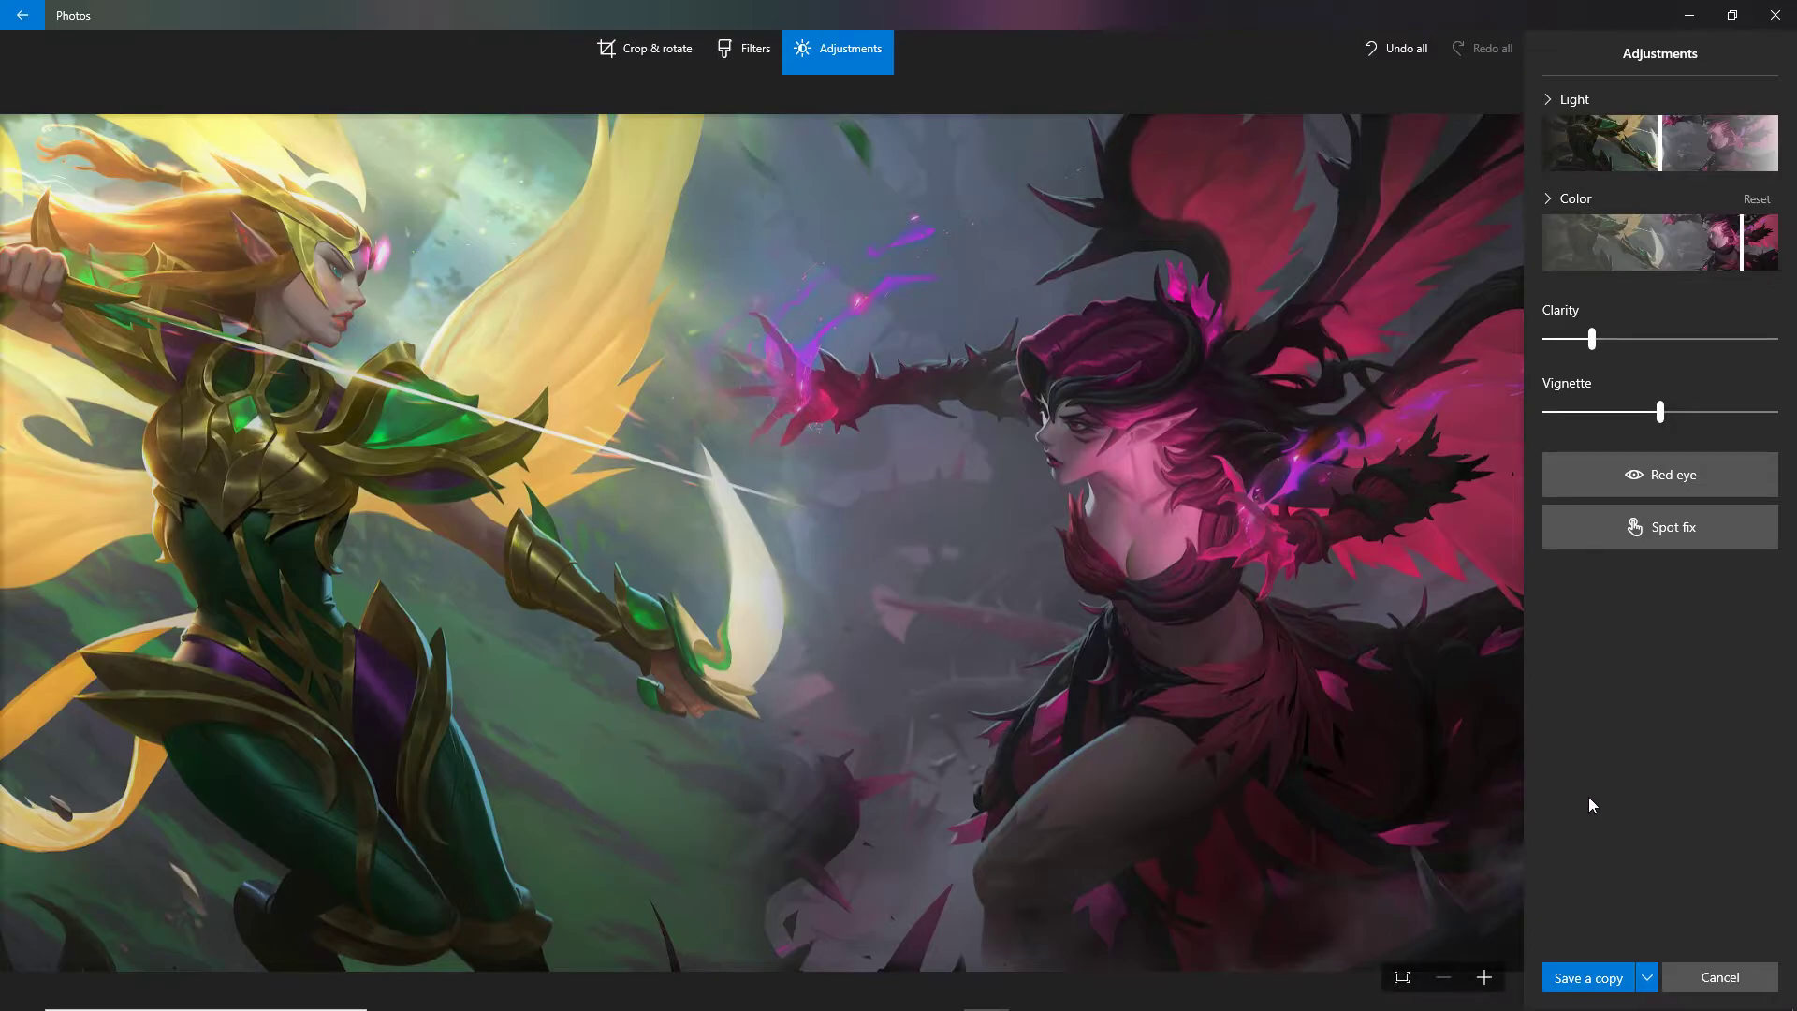
- Save the edits as a copy named 'League of Legends - Kayle & Morgana Recolour.jpg' and close the viewer
{"action": "left_click", "coordinate": [1588, 977]}
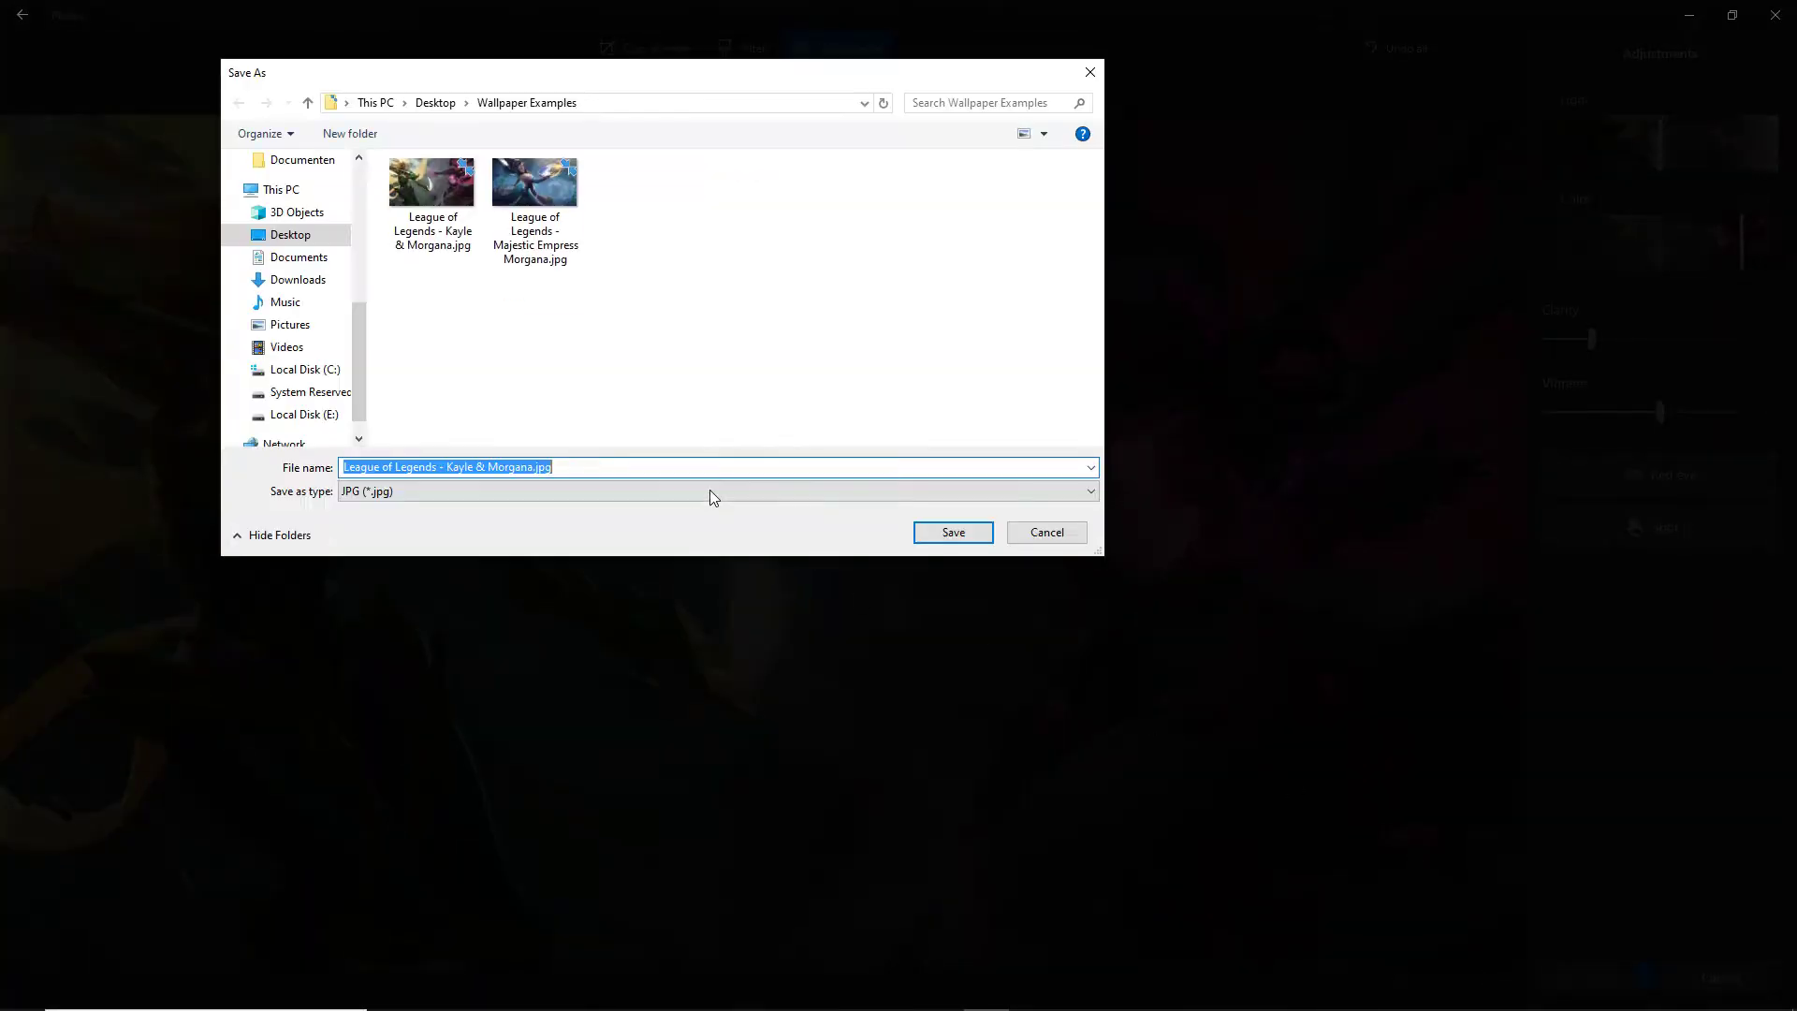
{"action": "left_click", "coordinate": [530, 467]}
{"action": "type", "text": "Edited"}
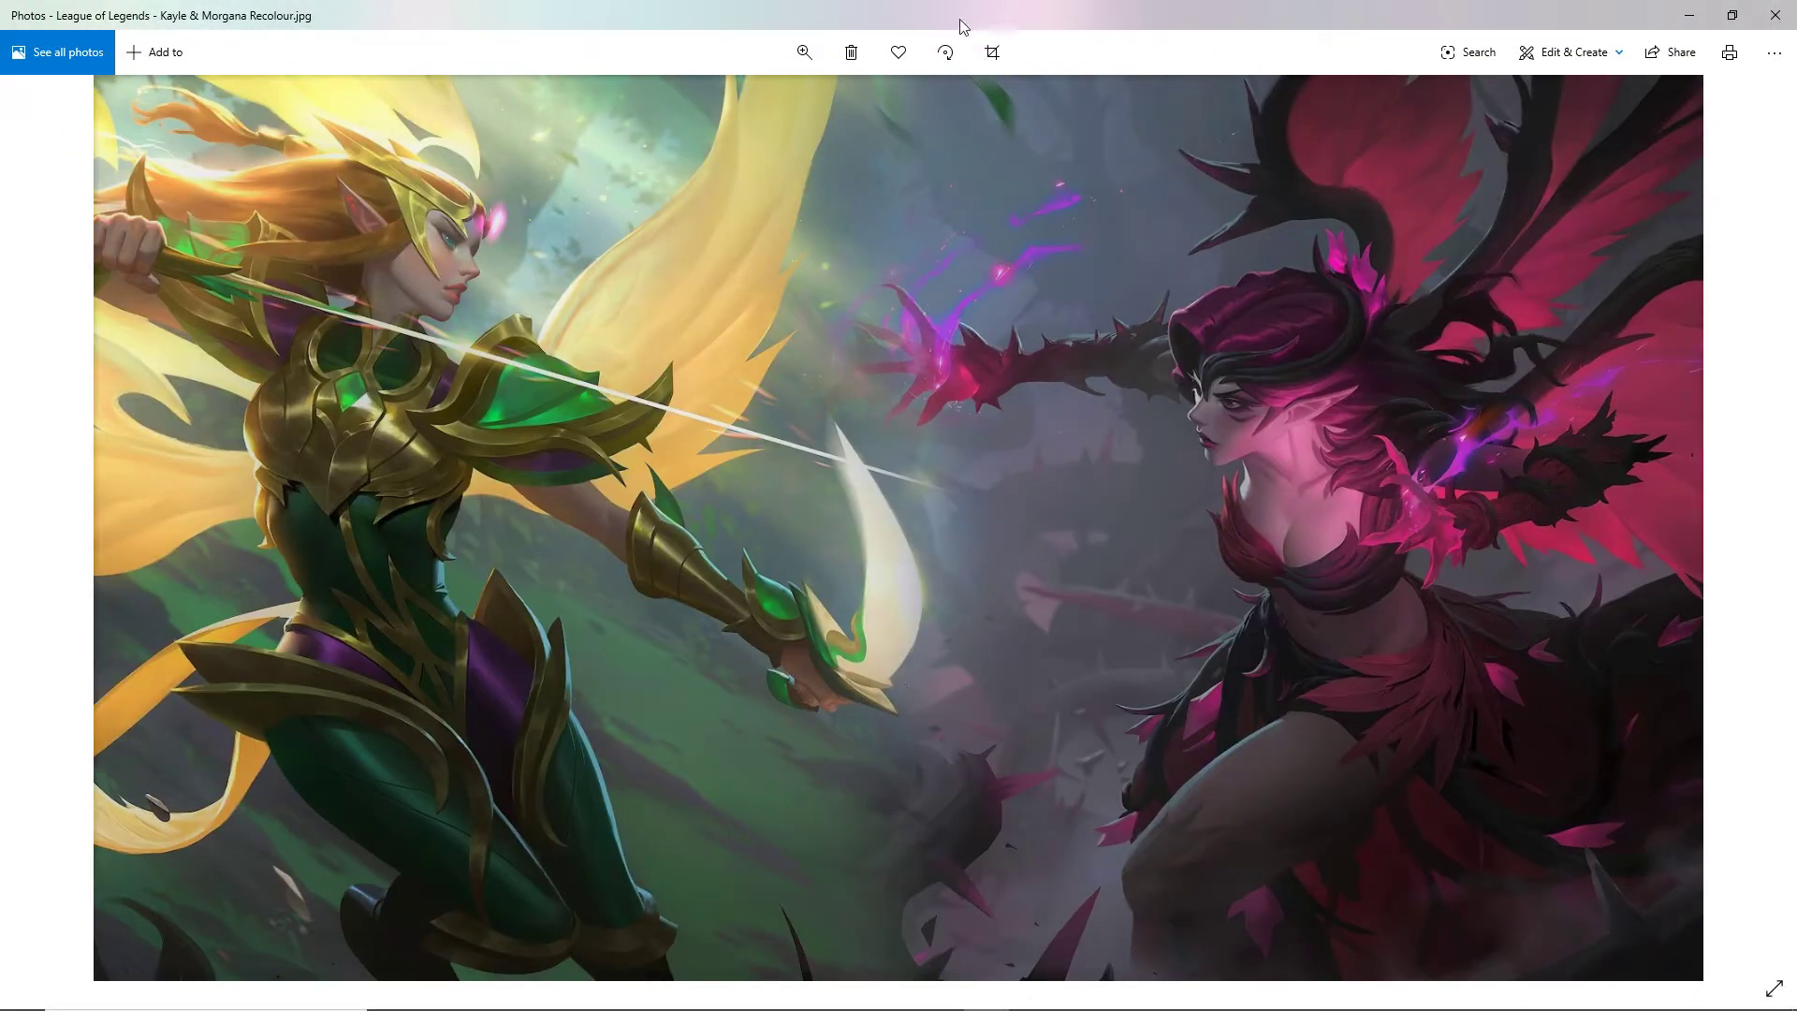
{"action": "left_click", "coordinate": [1774, 15]}
- Open the Recolour copy and flip back and forth with the original to compare them
{"action": "double_click", "coordinate": [671, 402]}
{"action": "left_click", "coordinate": [1752, 527]}
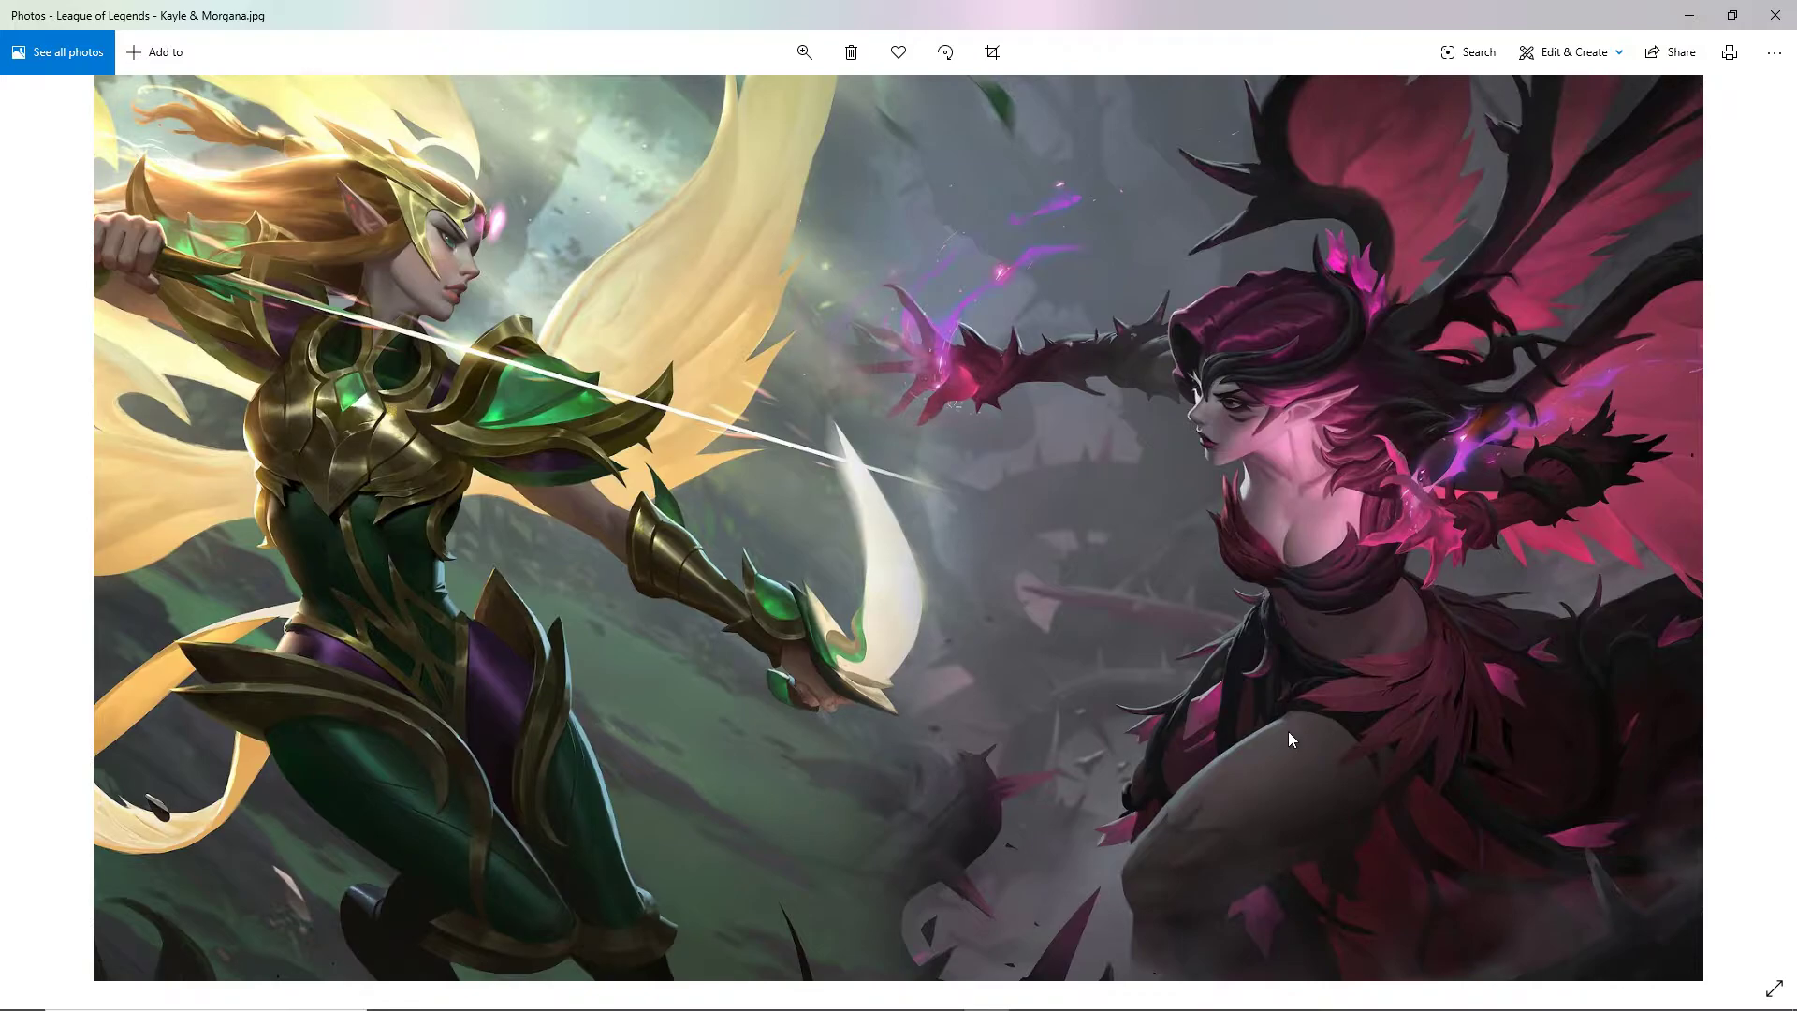
{"action": "left_click", "coordinate": [43, 506]}
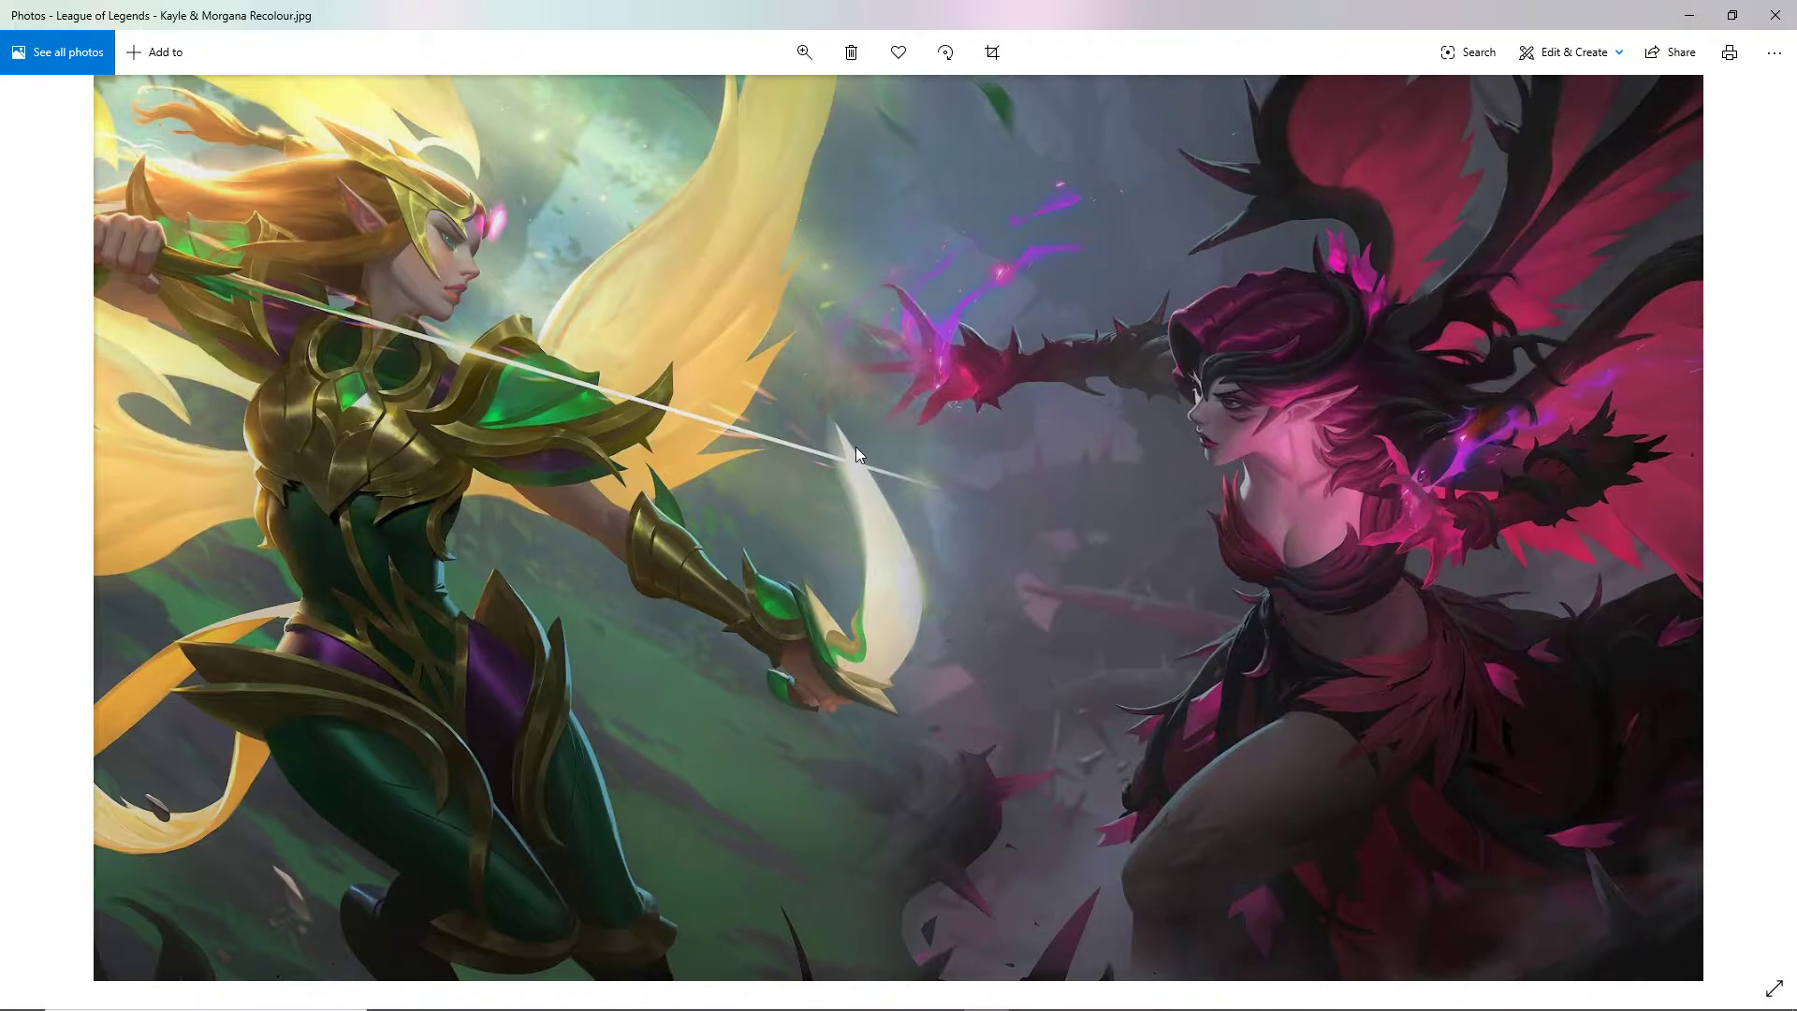
{"action": "key", "text": "Right"}
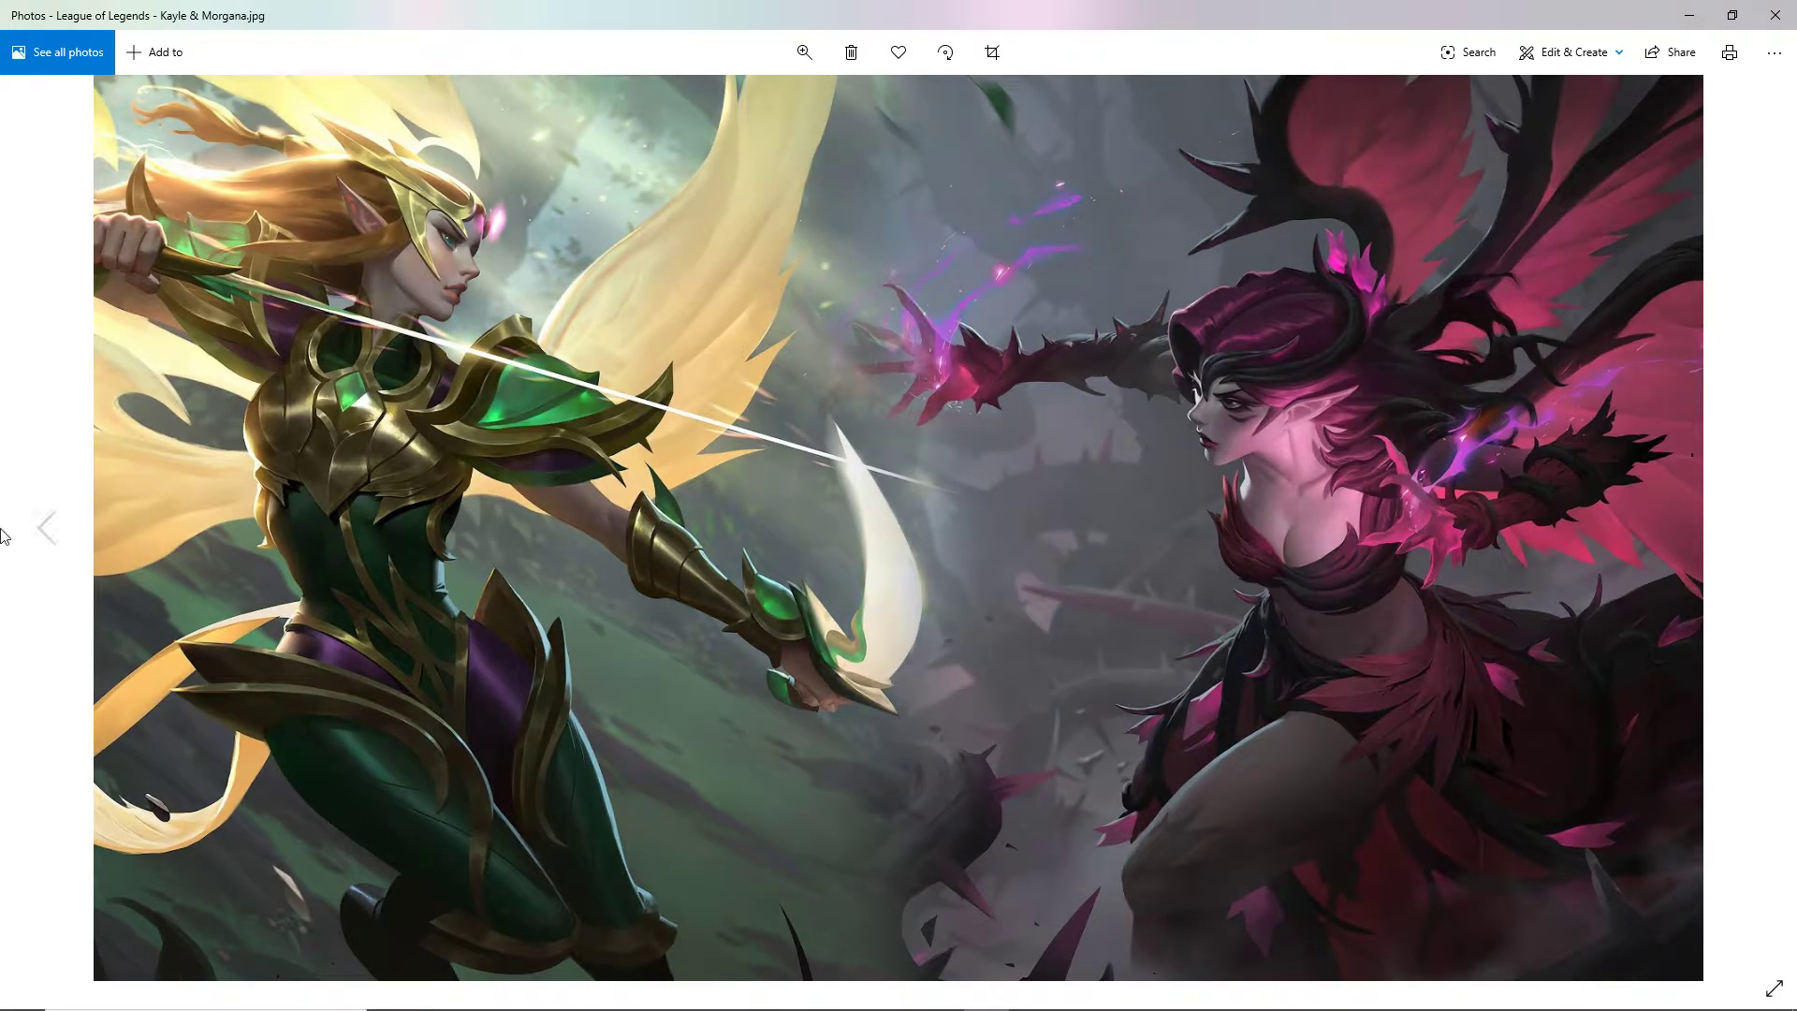
{"action": "key", "text": "Left"}
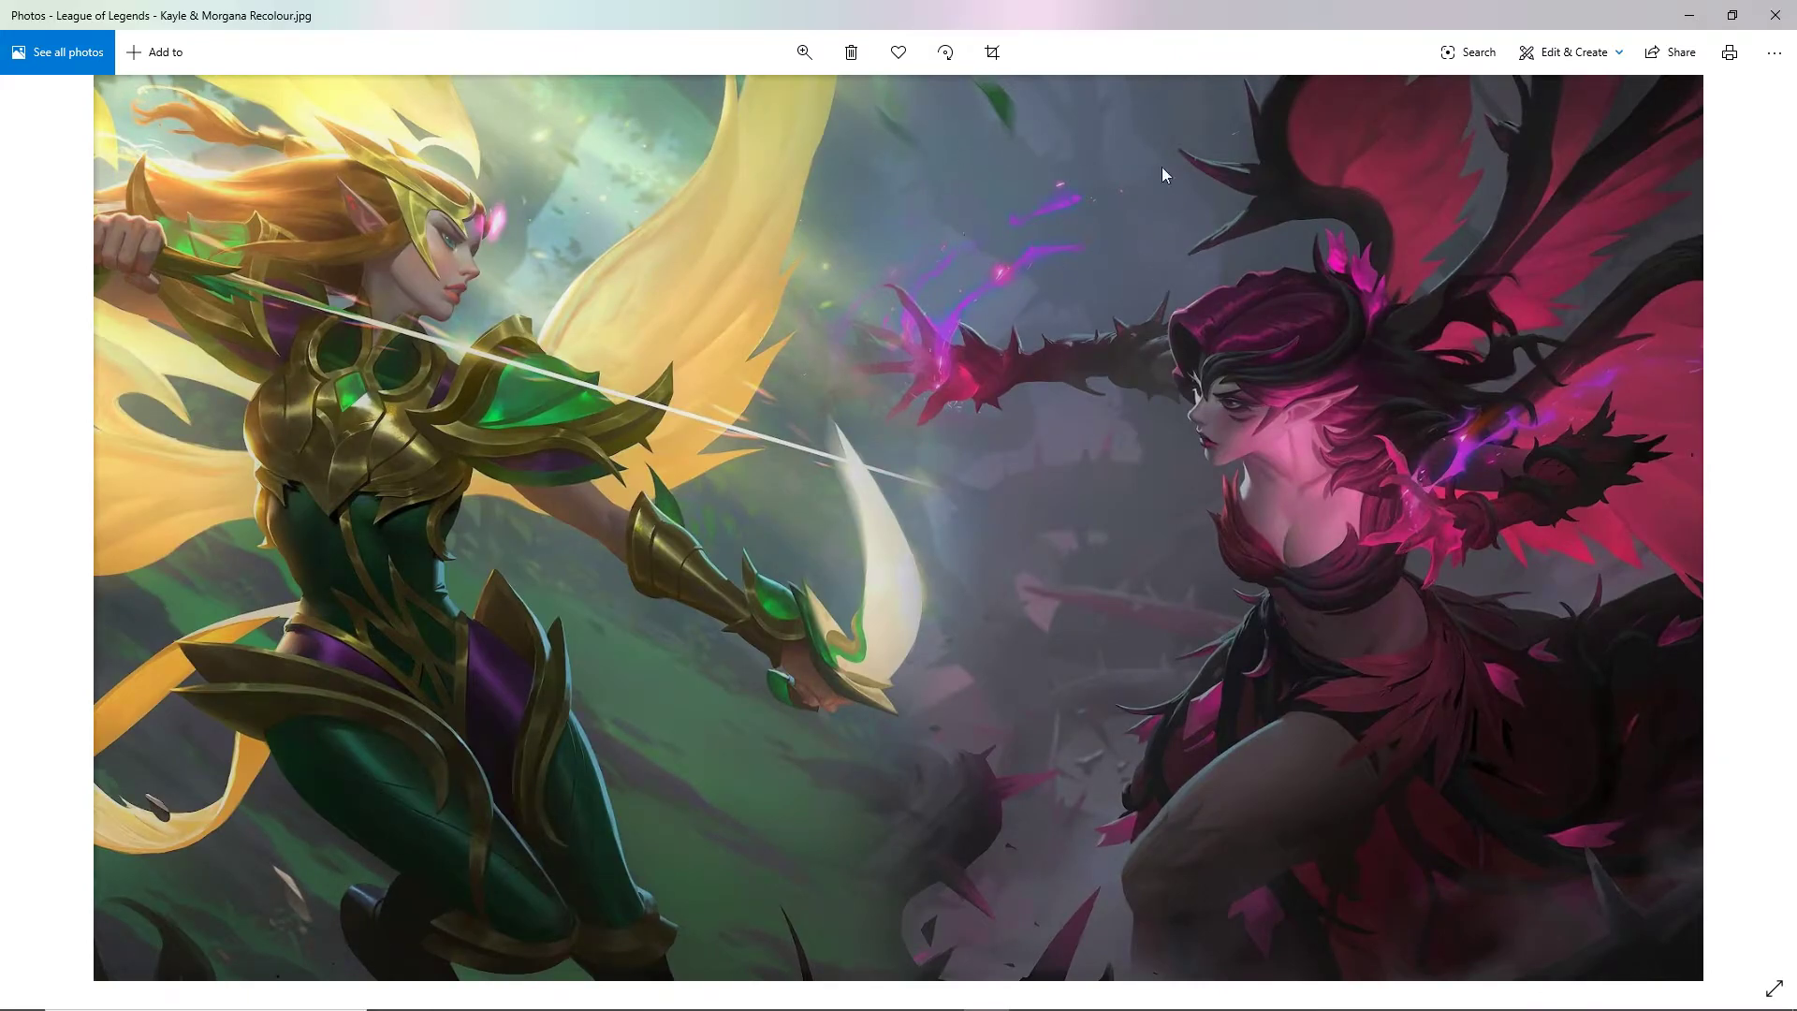
{"action": "key", "text": "Right"}
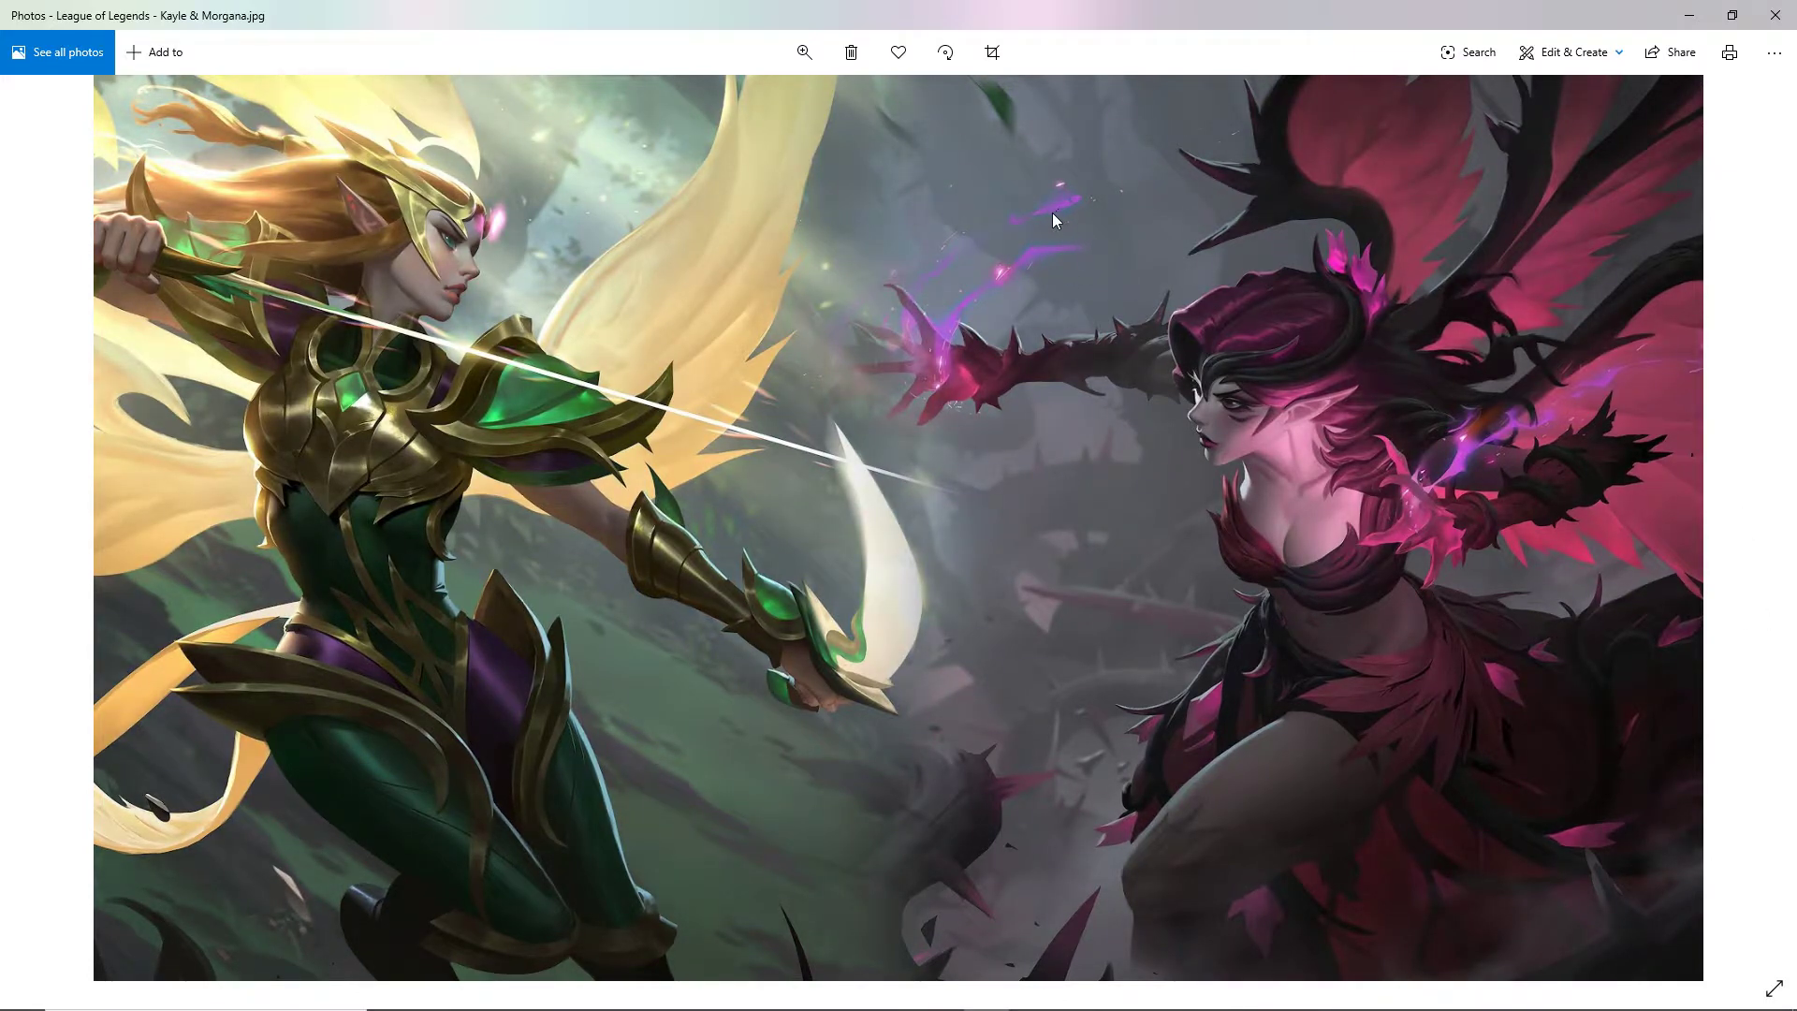
{"action": "key", "text": "Left"}
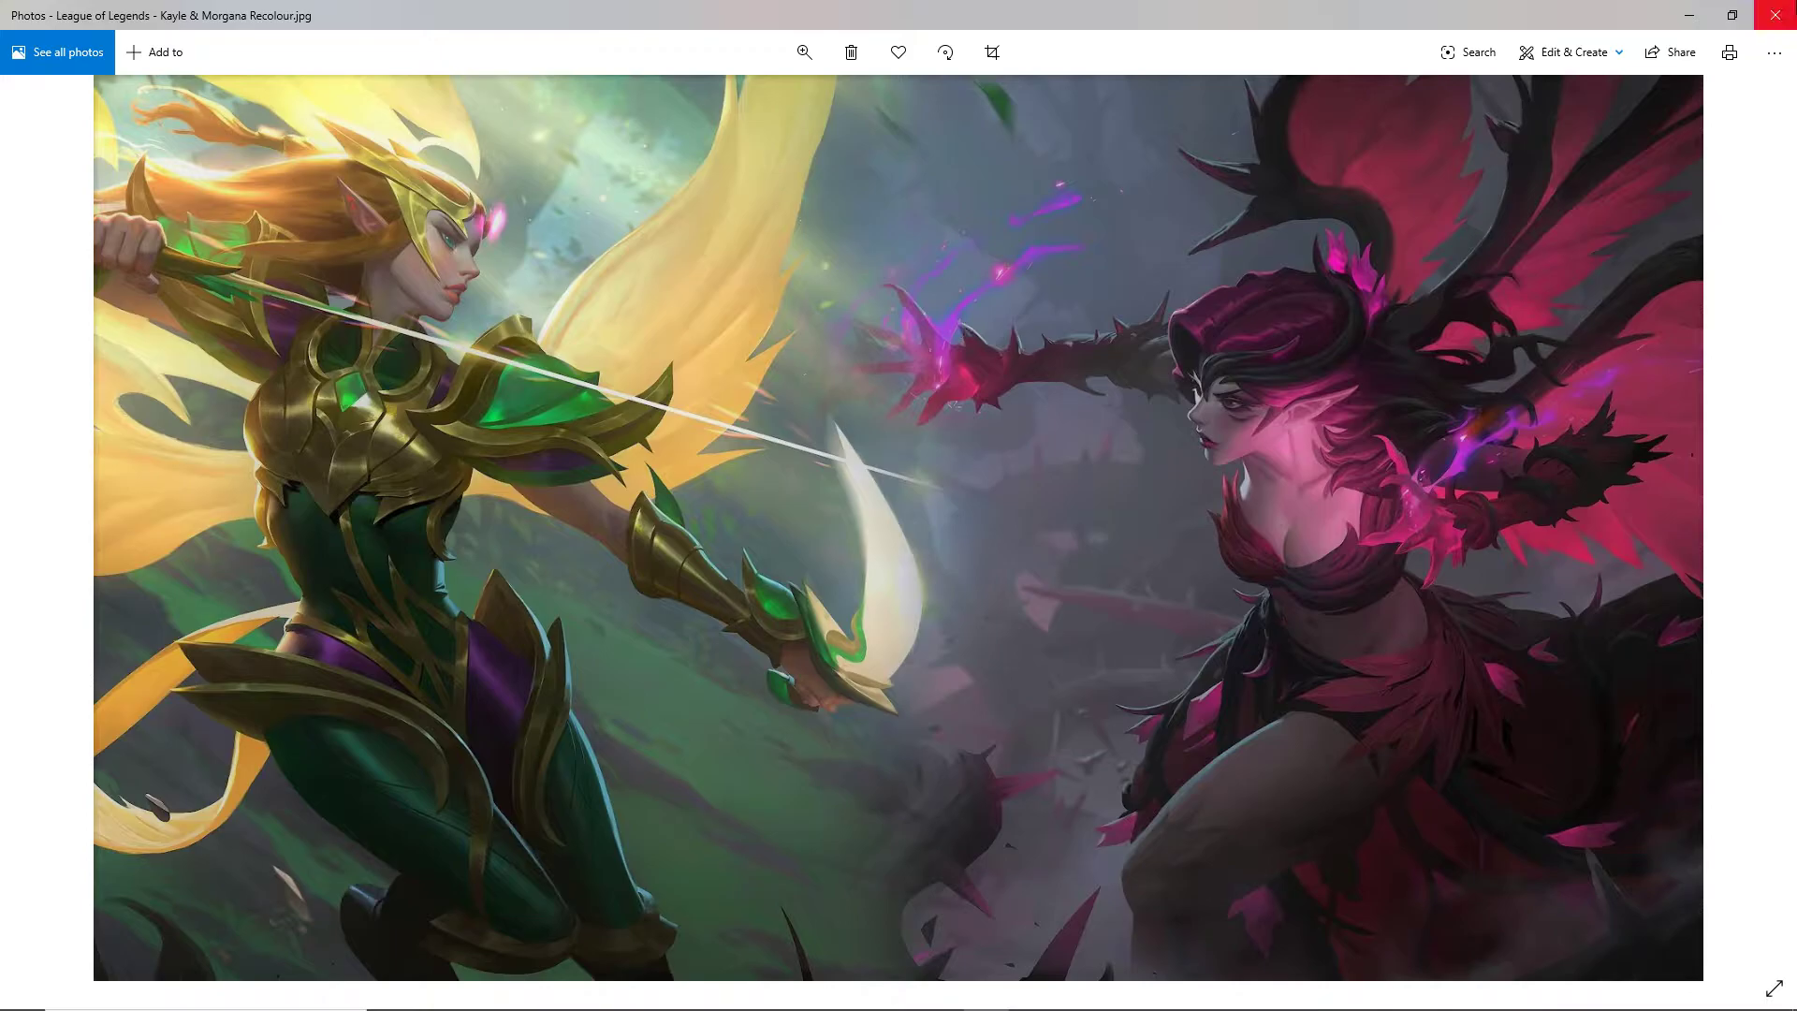
- Open Majestic Empress Morgana.jpg in the Photos editor with the Adjustments tab showing
{"action": "left_click", "coordinate": [1775, 15]}
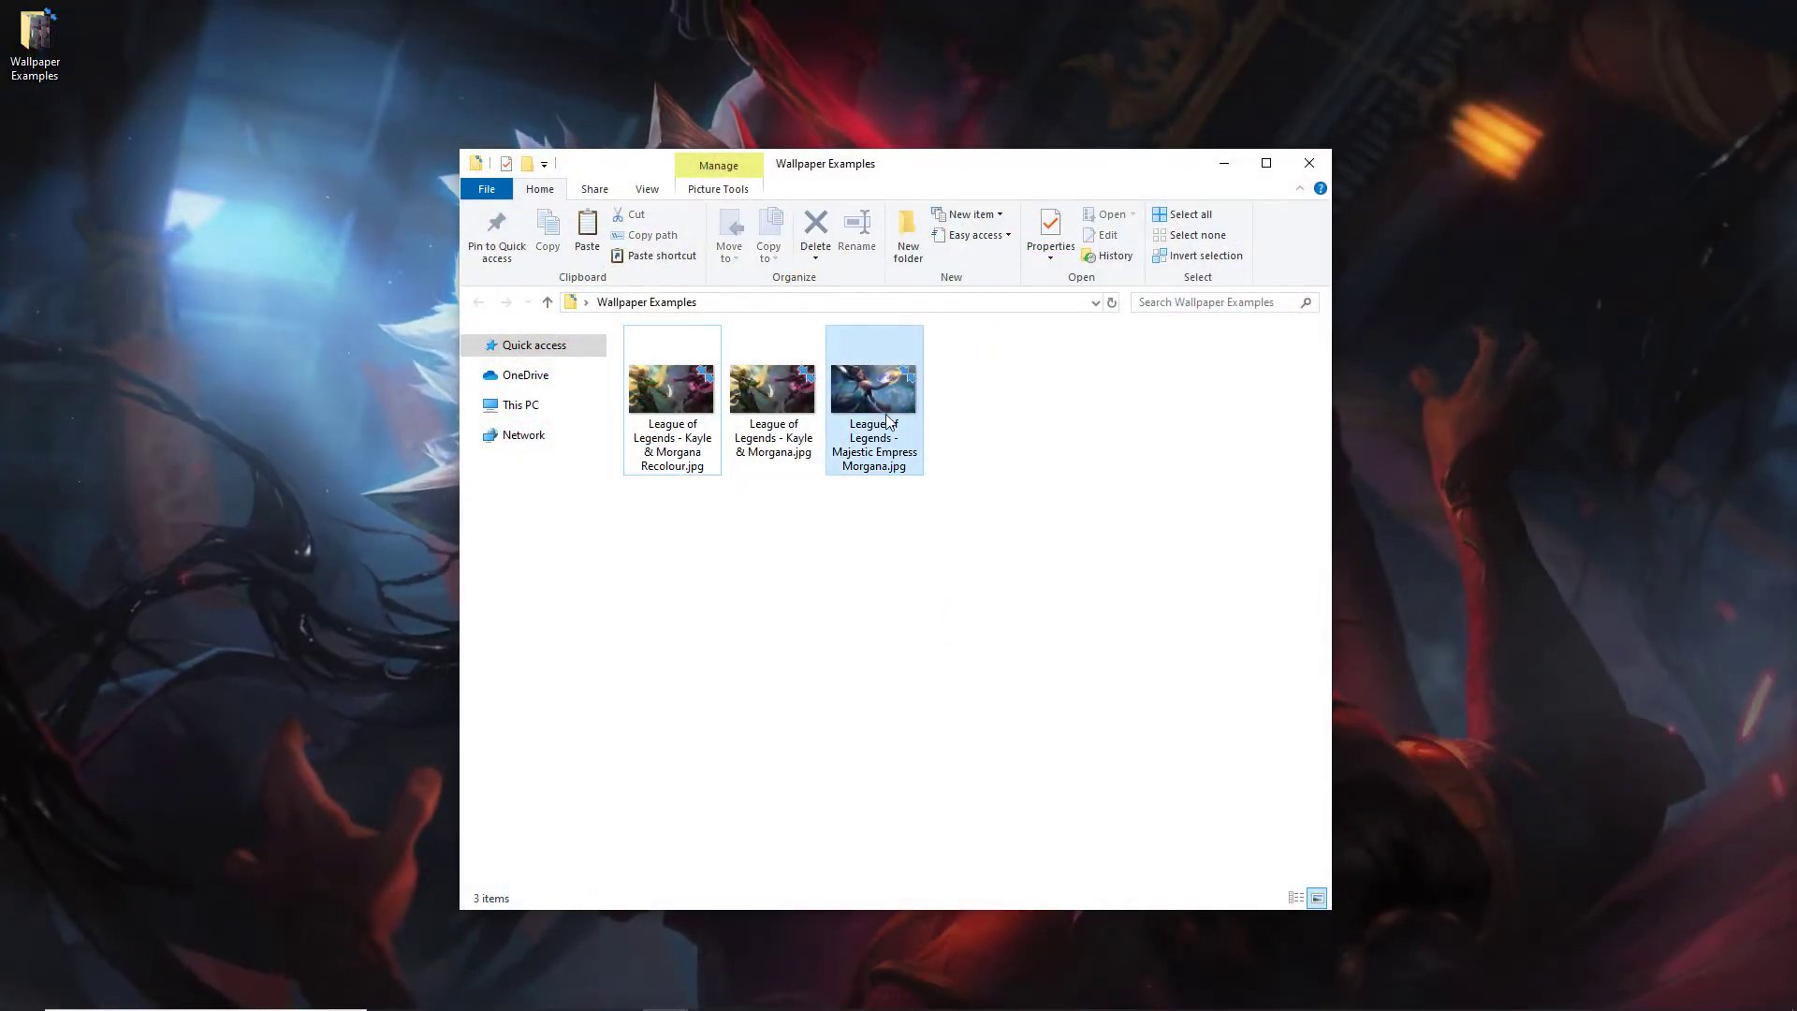
{"action": "double_click", "coordinate": [906, 457]}
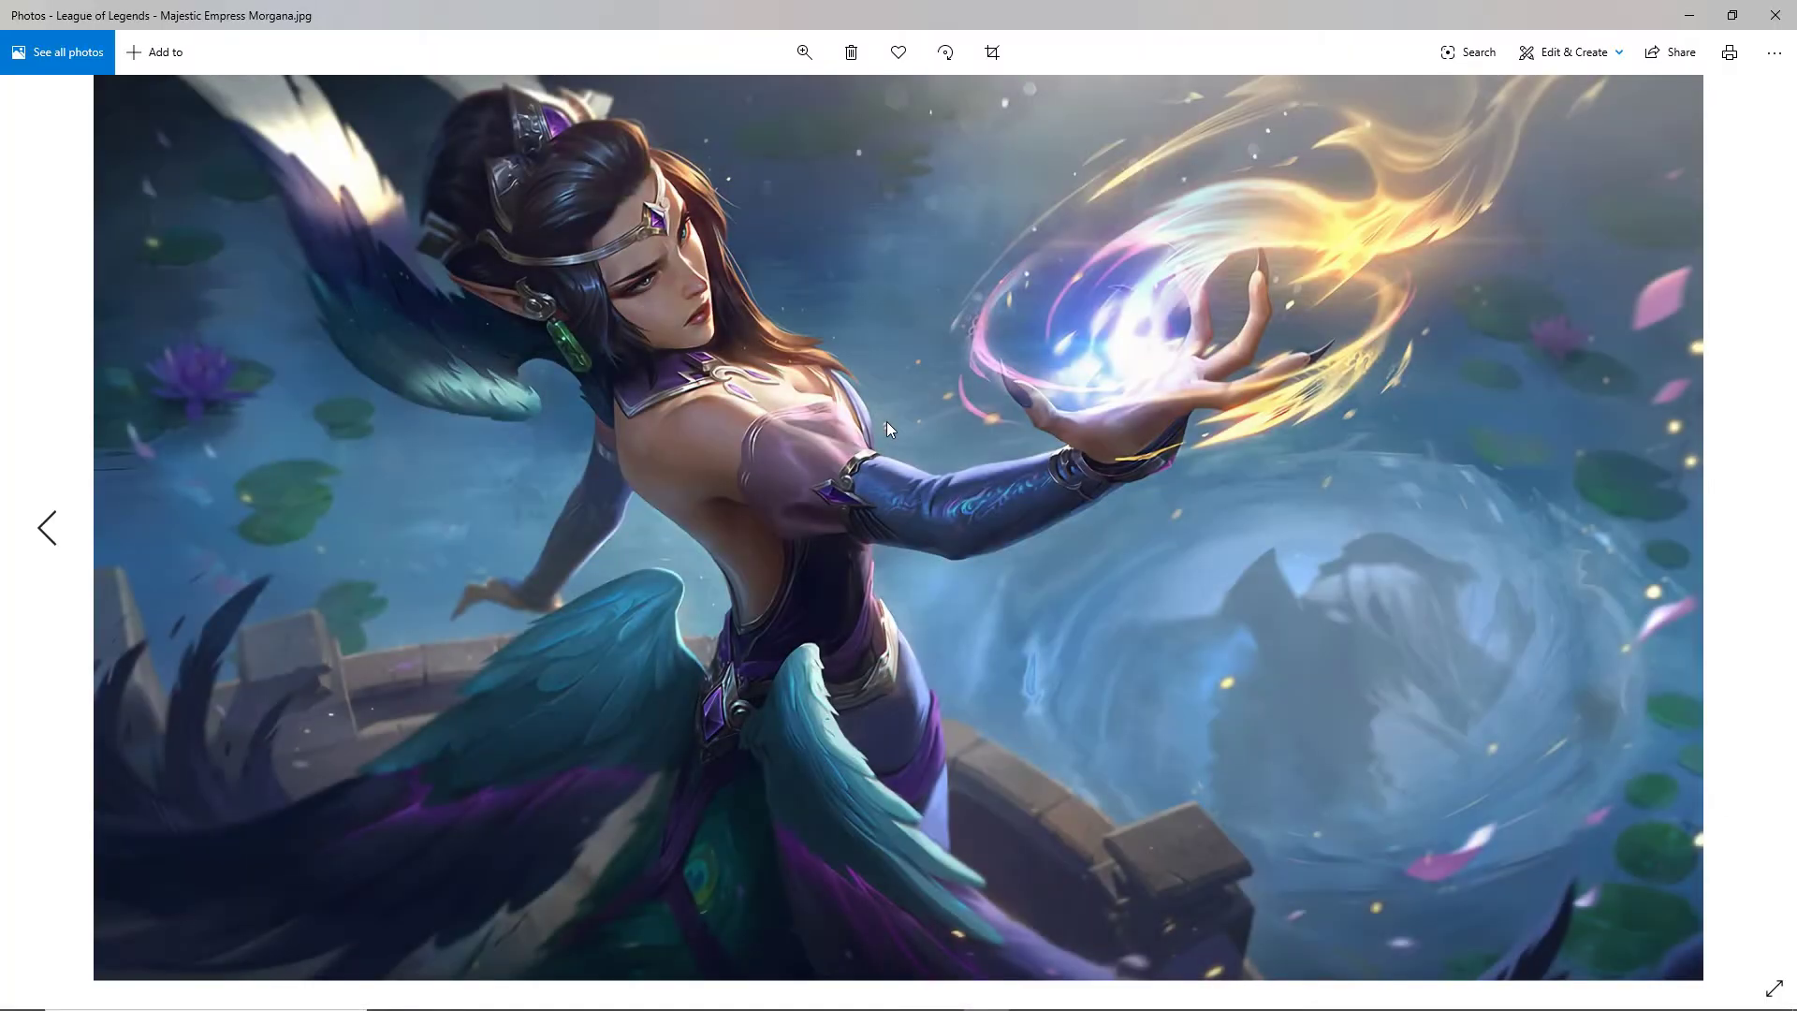
{"action": "left_click", "coordinate": [1577, 52]}
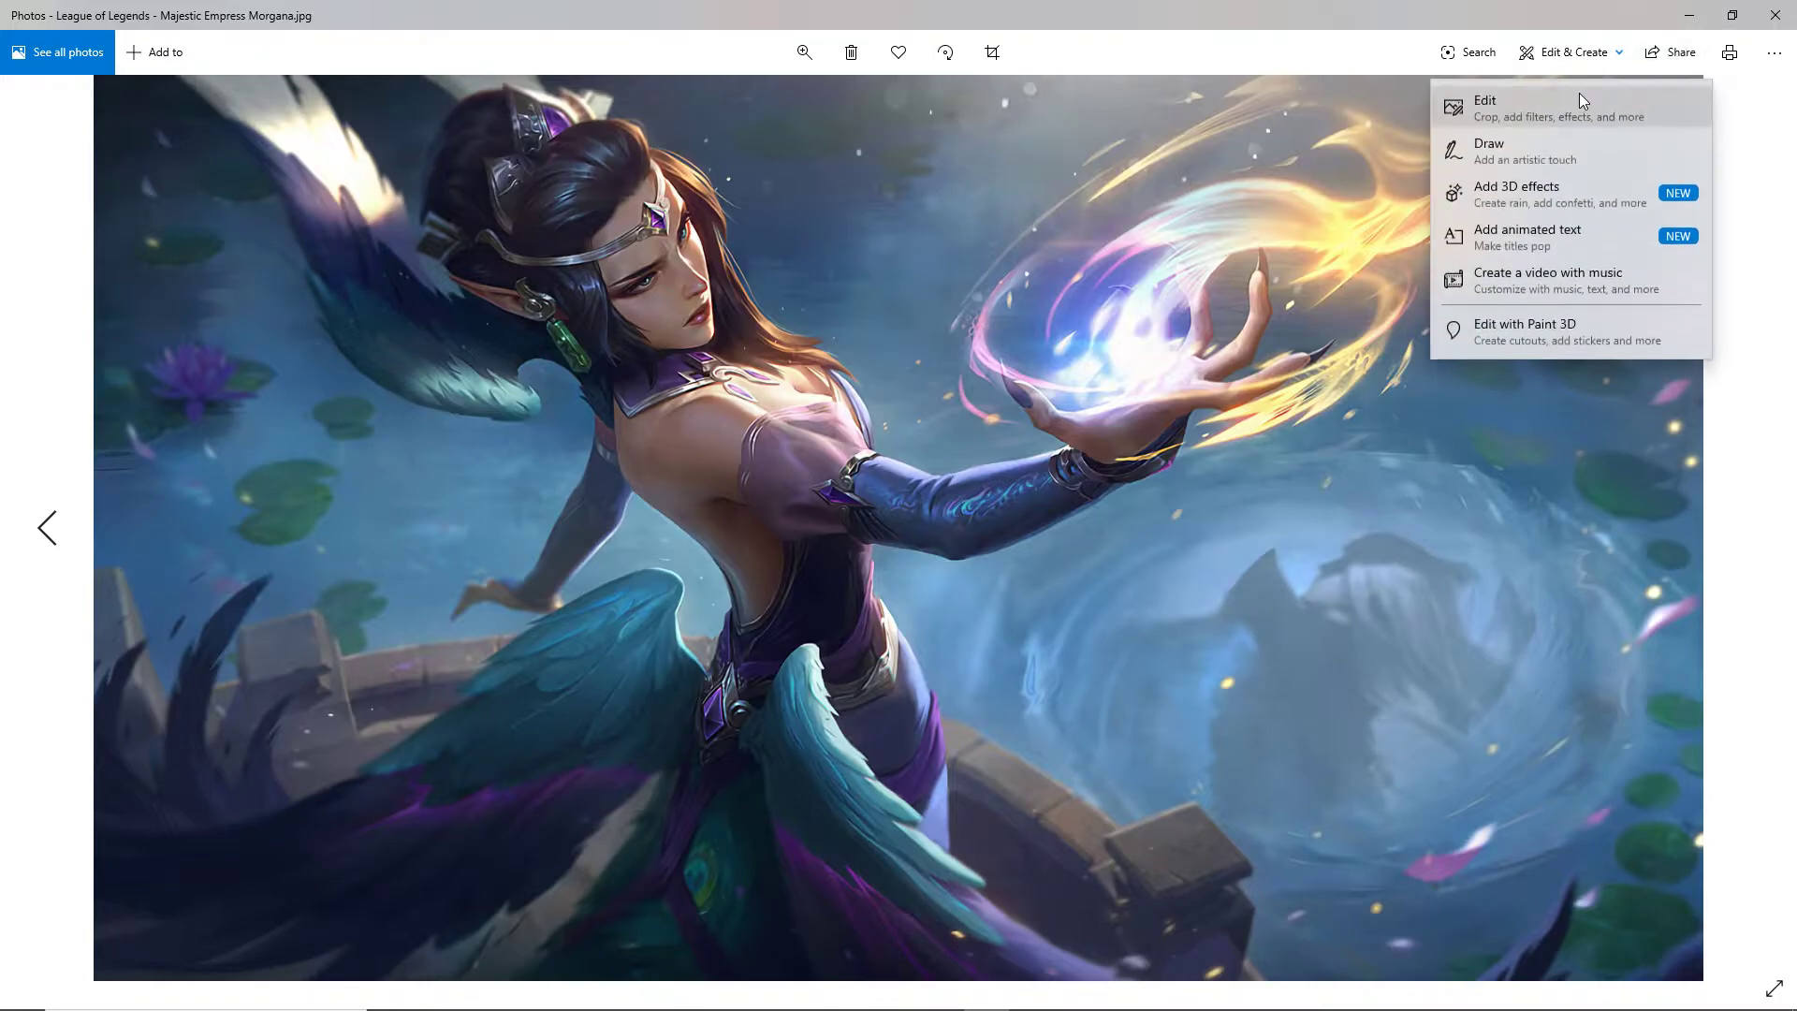
{"action": "left_click", "coordinate": [1580, 101]}
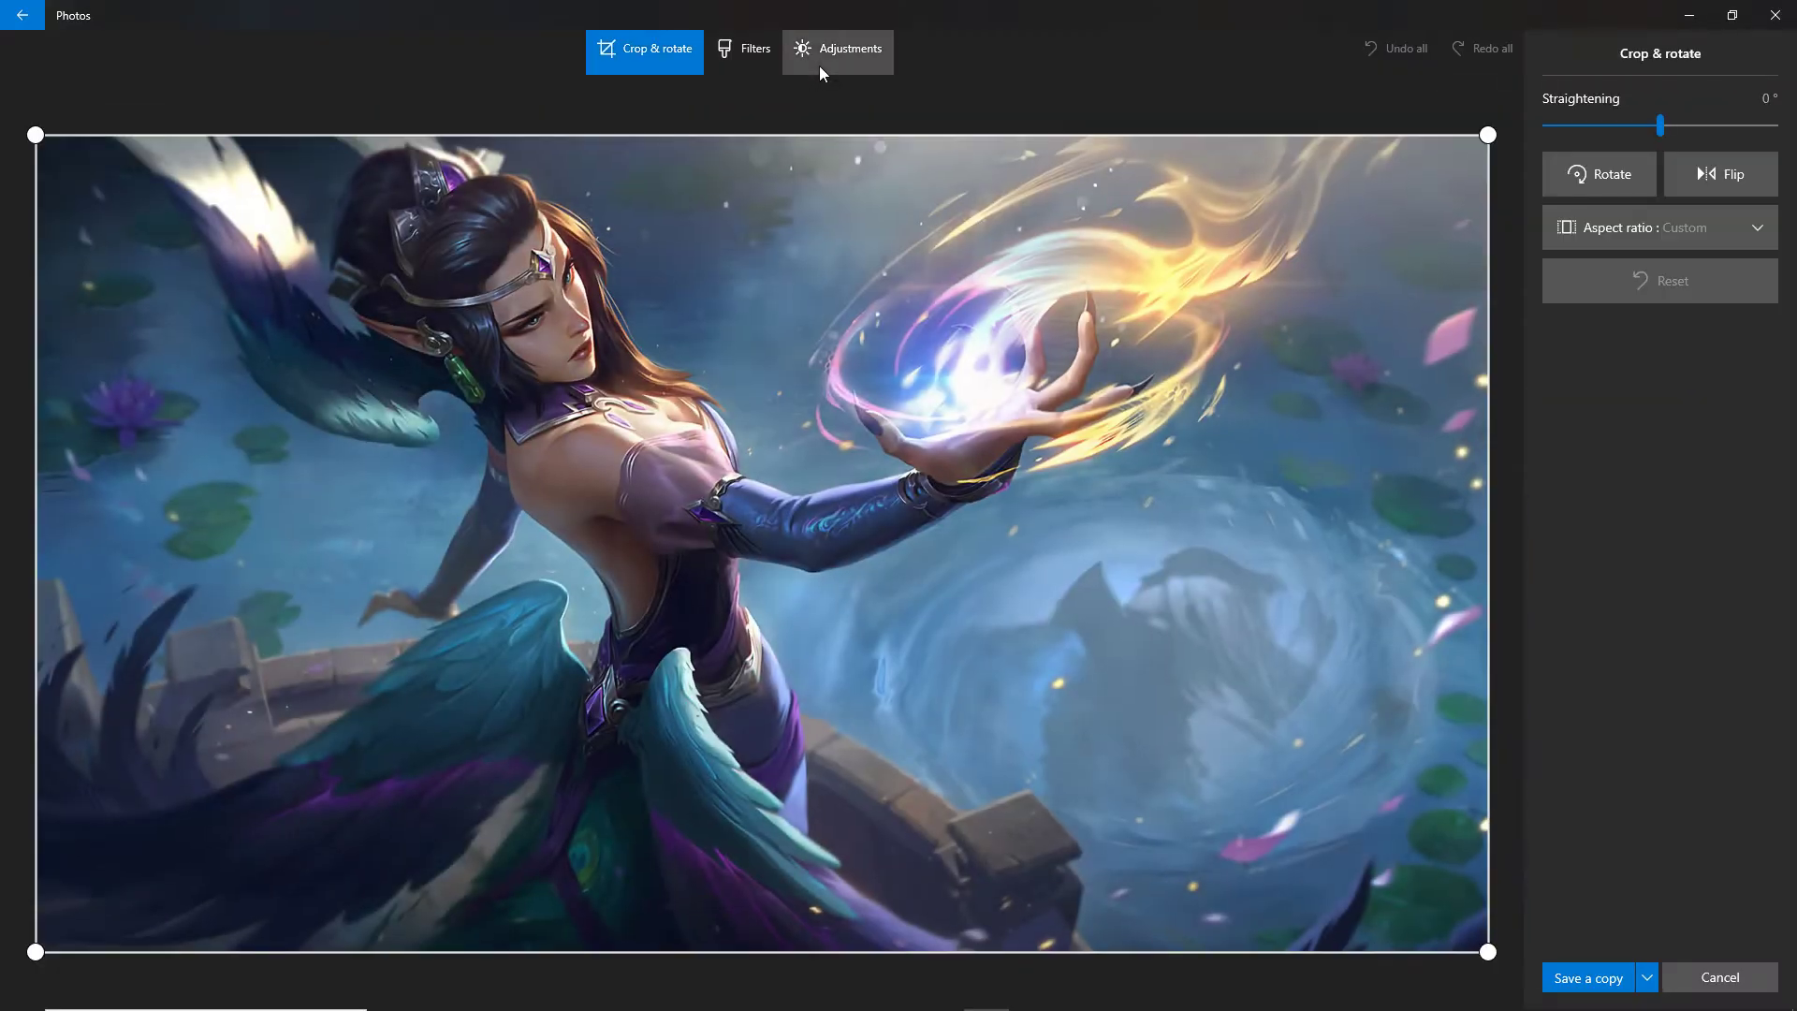
{"action": "left_click", "coordinate": [819, 62]}
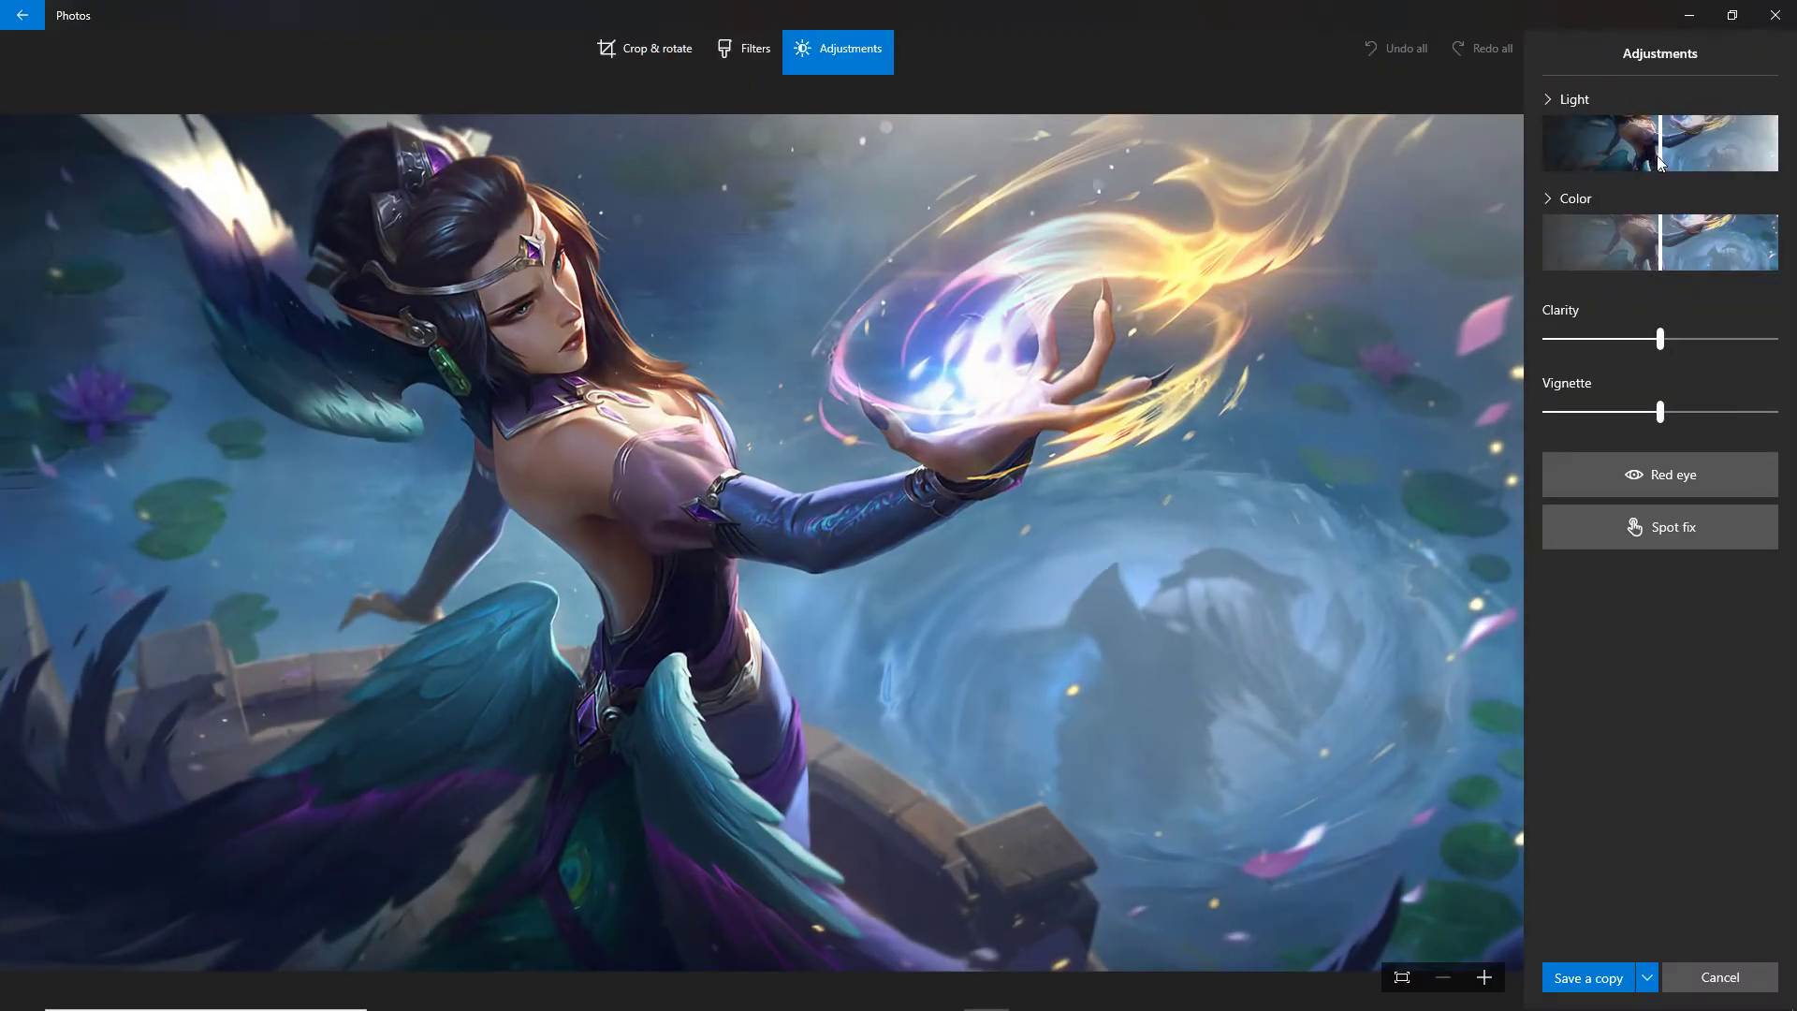
- Expand the Light and Color sections of the Adjustments pane
{"action": "left_click", "coordinate": [1596, 103]}
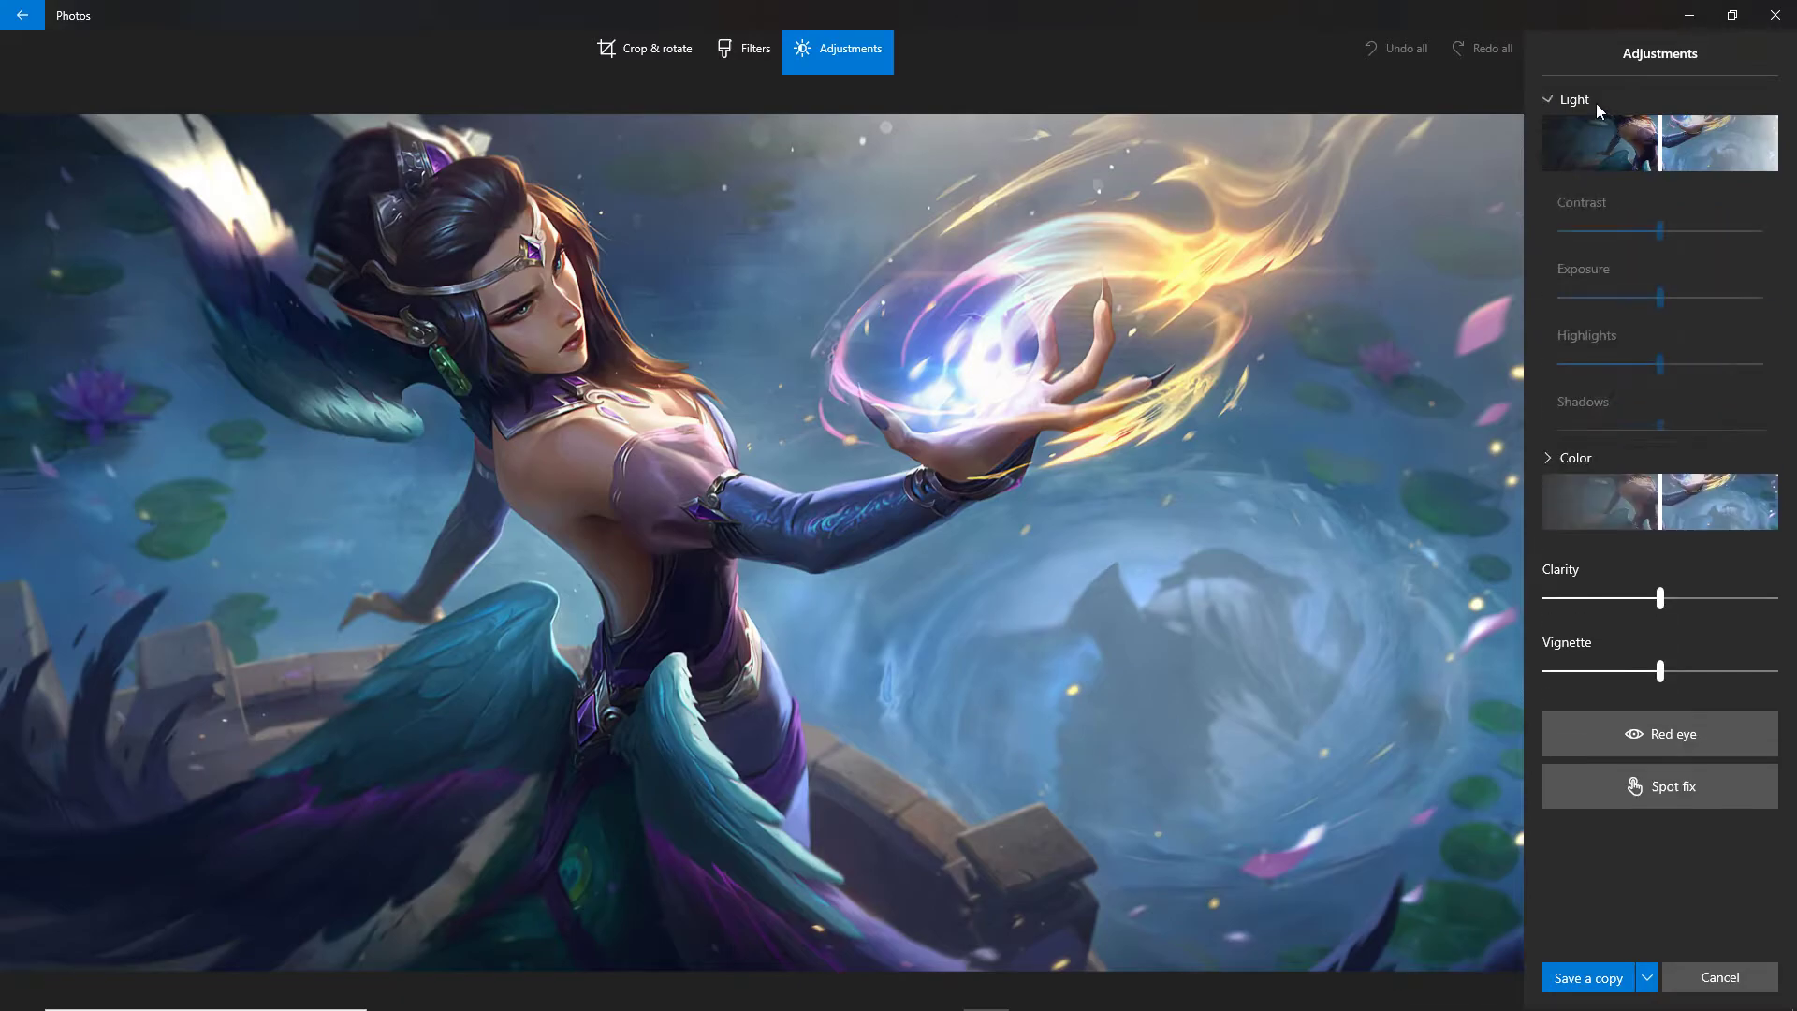
{"action": "left_click", "coordinate": [1578, 99]}
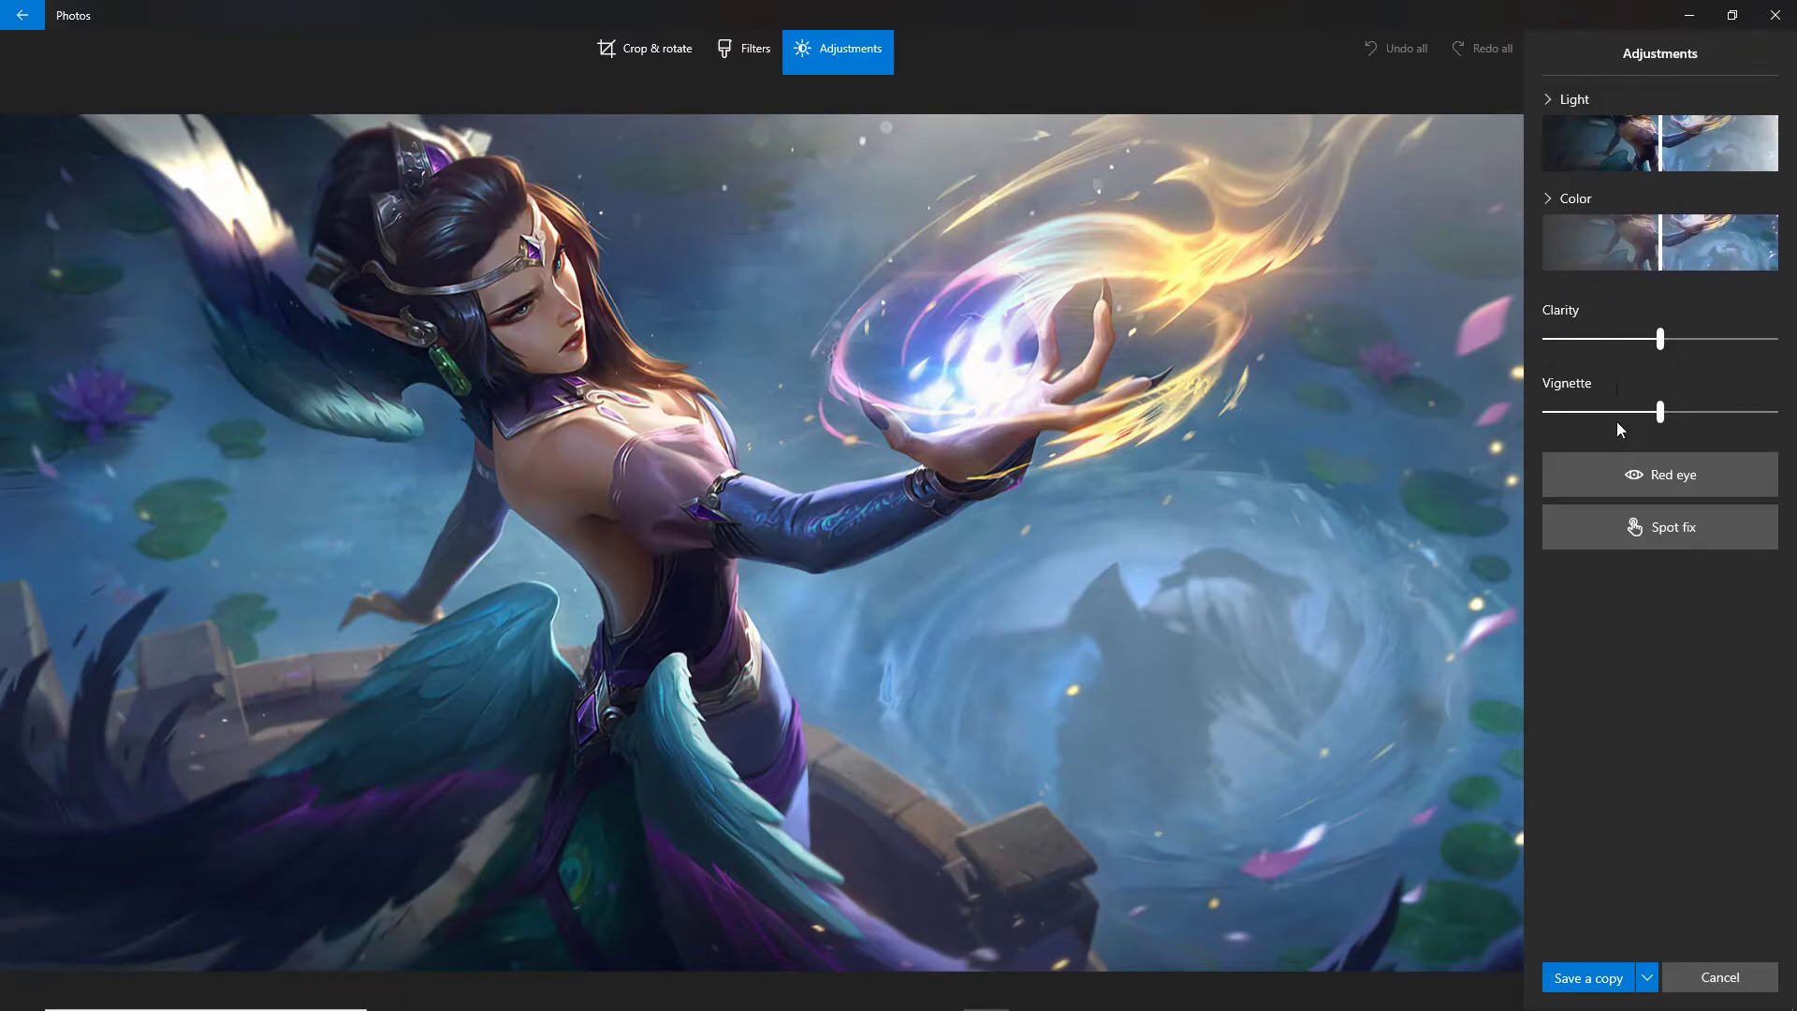
{"action": "left_click", "coordinate": [1575, 199]}
{"action": "left_click", "coordinate": [1574, 99]}
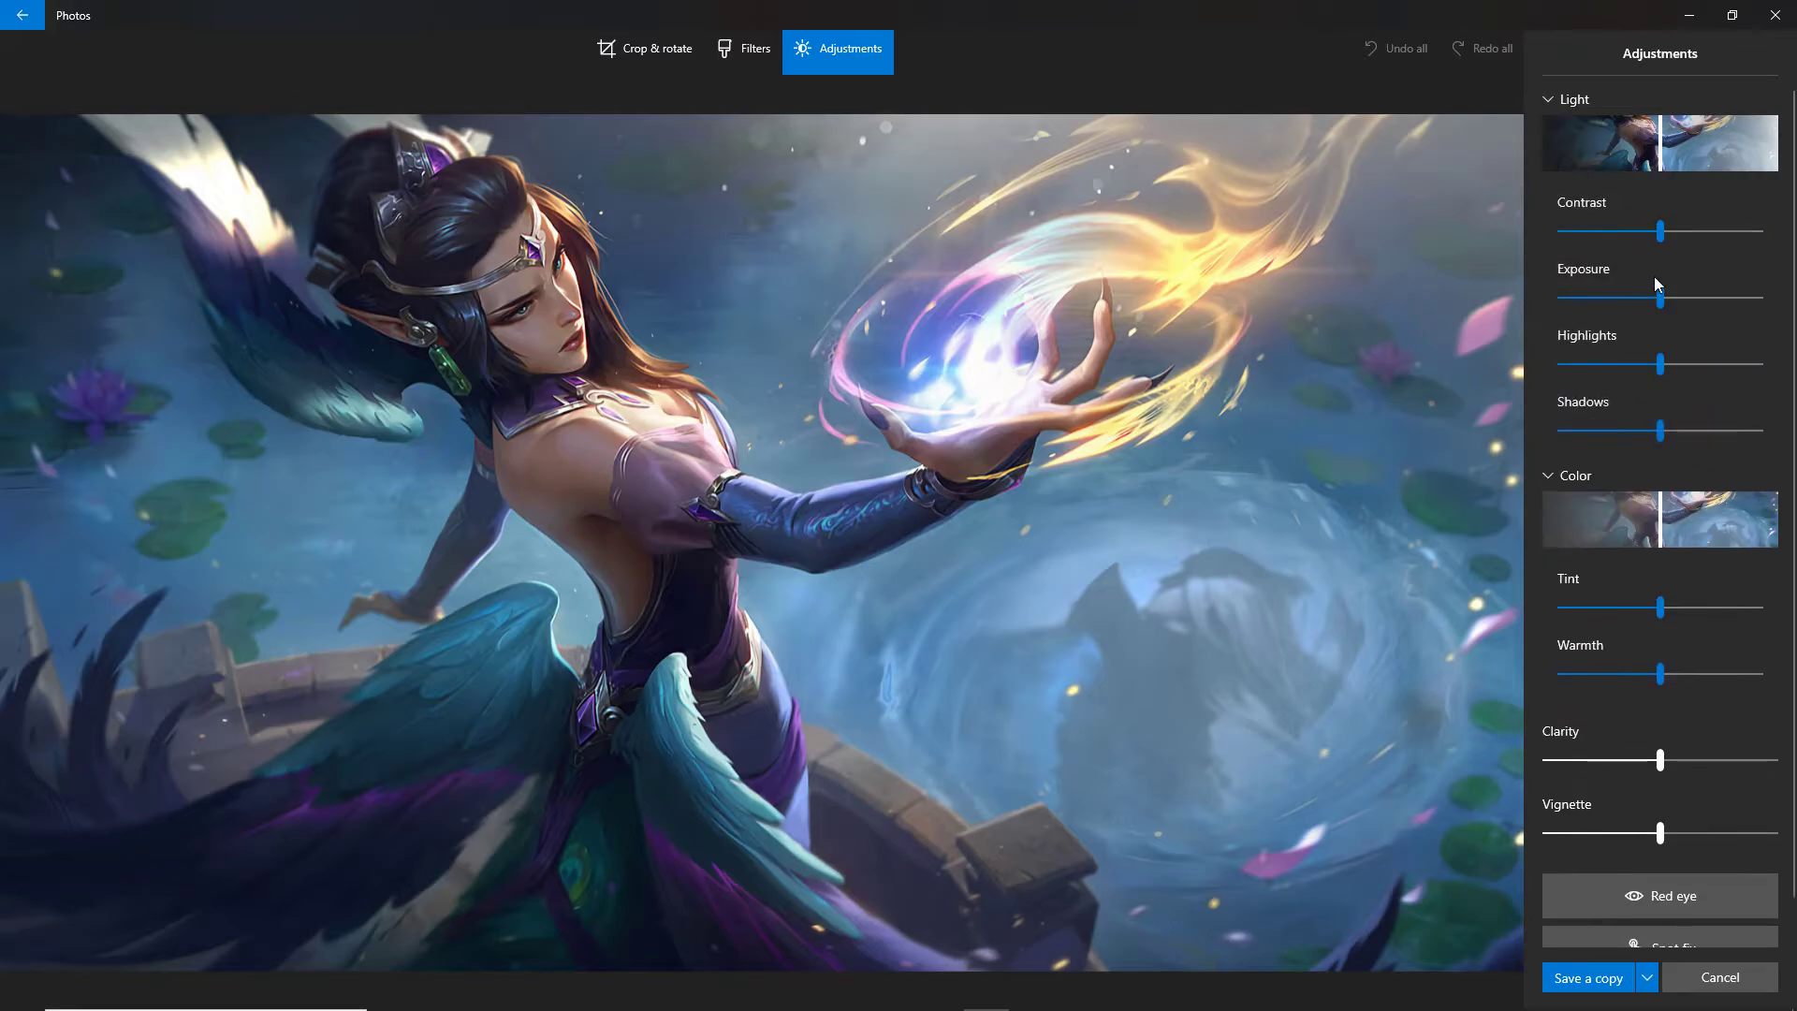
- Try Contrast 50, Highlights -56 and Shadows -100, resetting Light after each
{"action": "left_click_drag", "start_coordinate": [1661, 232], "coordinate": [1789, 309]}
{"action": "left_click", "coordinate": [1757, 109]}
{"action": "left_click", "coordinate": [1756, 99]}
{"action": "left_click_drag", "start_coordinate": [1660, 364], "coordinate": [1761, 367]}
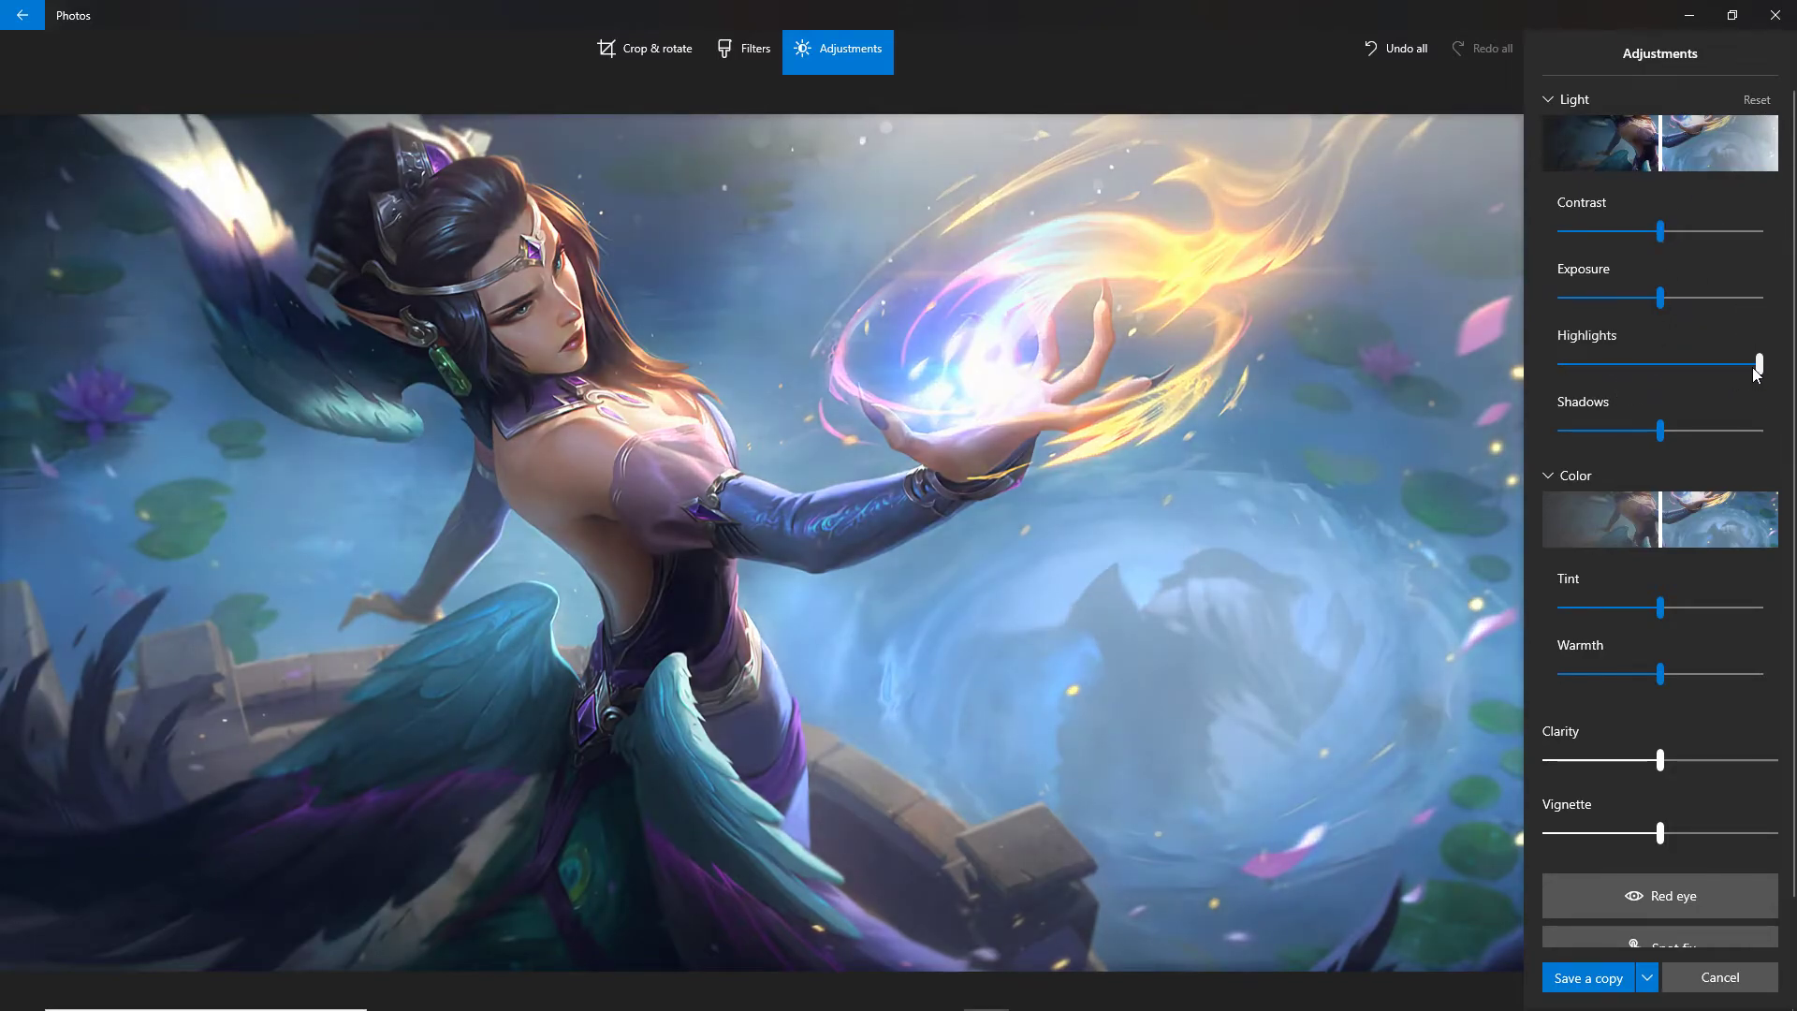
{"action": "left_click", "coordinate": [1757, 99]}
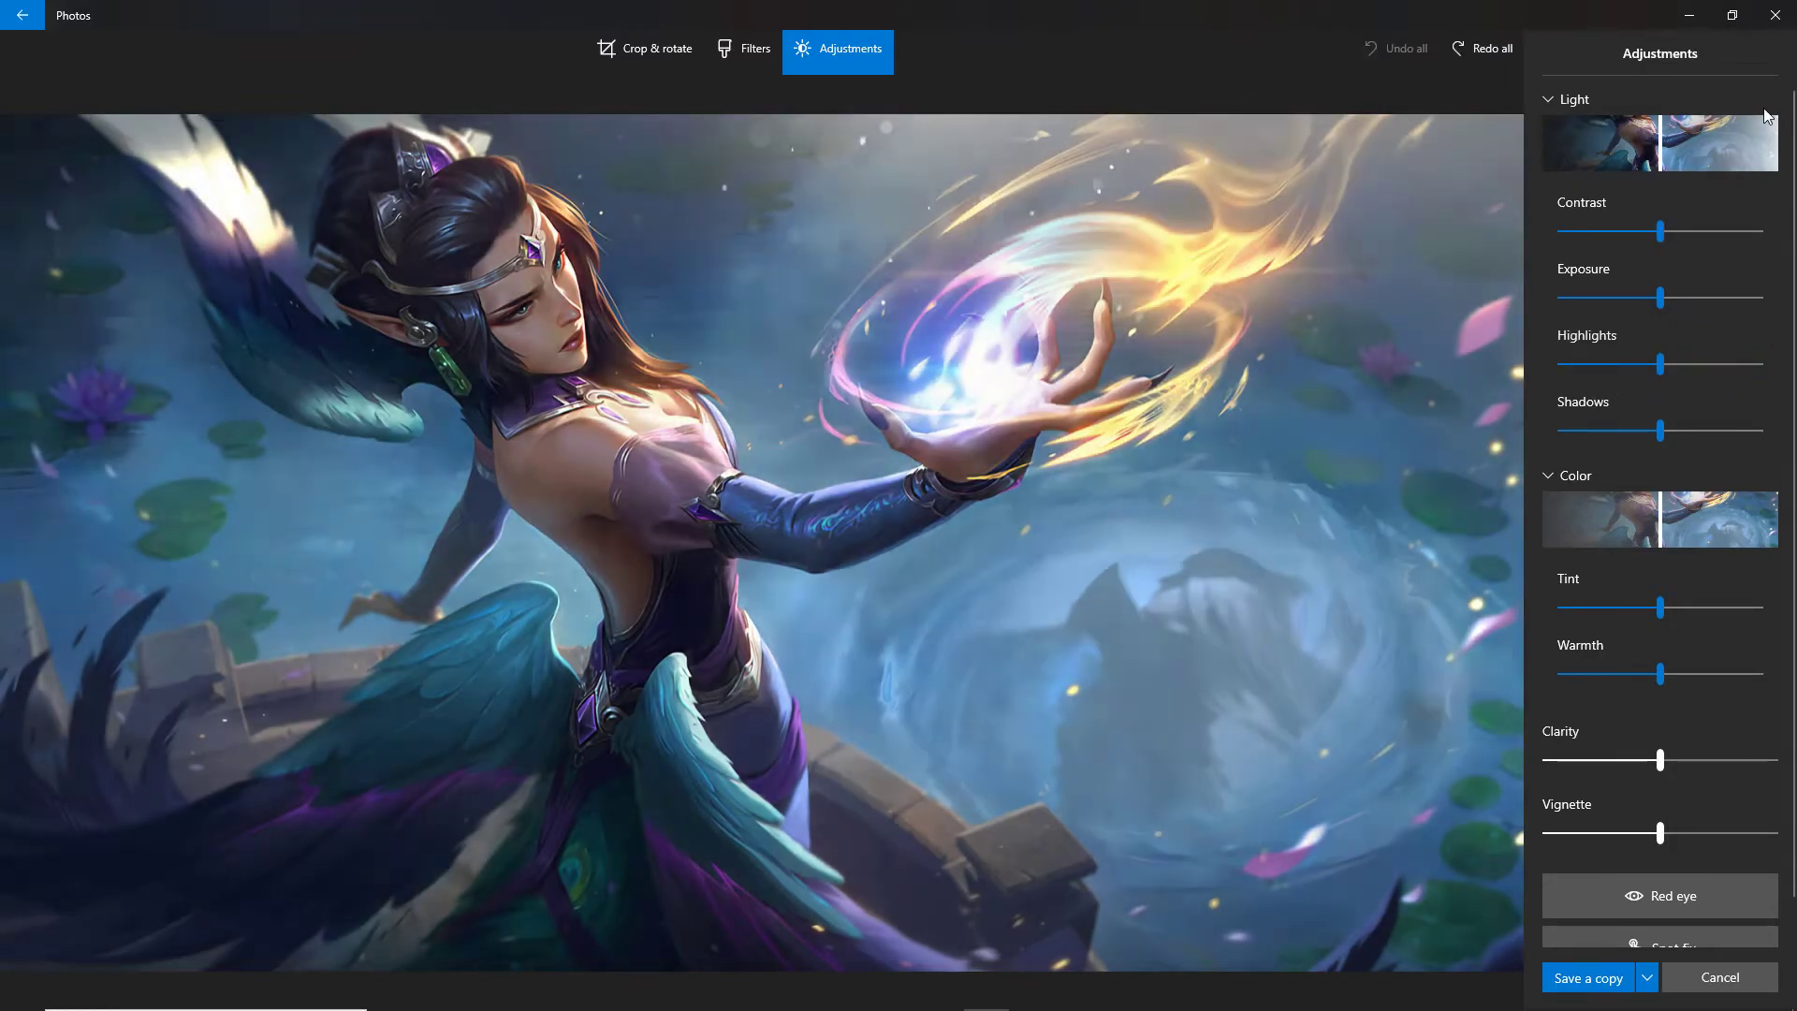
{"action": "left_click_drag", "start_coordinate": [1654, 430], "coordinate": [1761, 431]}
{"action": "left_click", "coordinate": [1754, 101]}
{"action": "left_click", "coordinate": [1557, 101]}
{"action": "left_click_drag", "start_coordinate": [1658, 332], "coordinate": [1714, 339]}
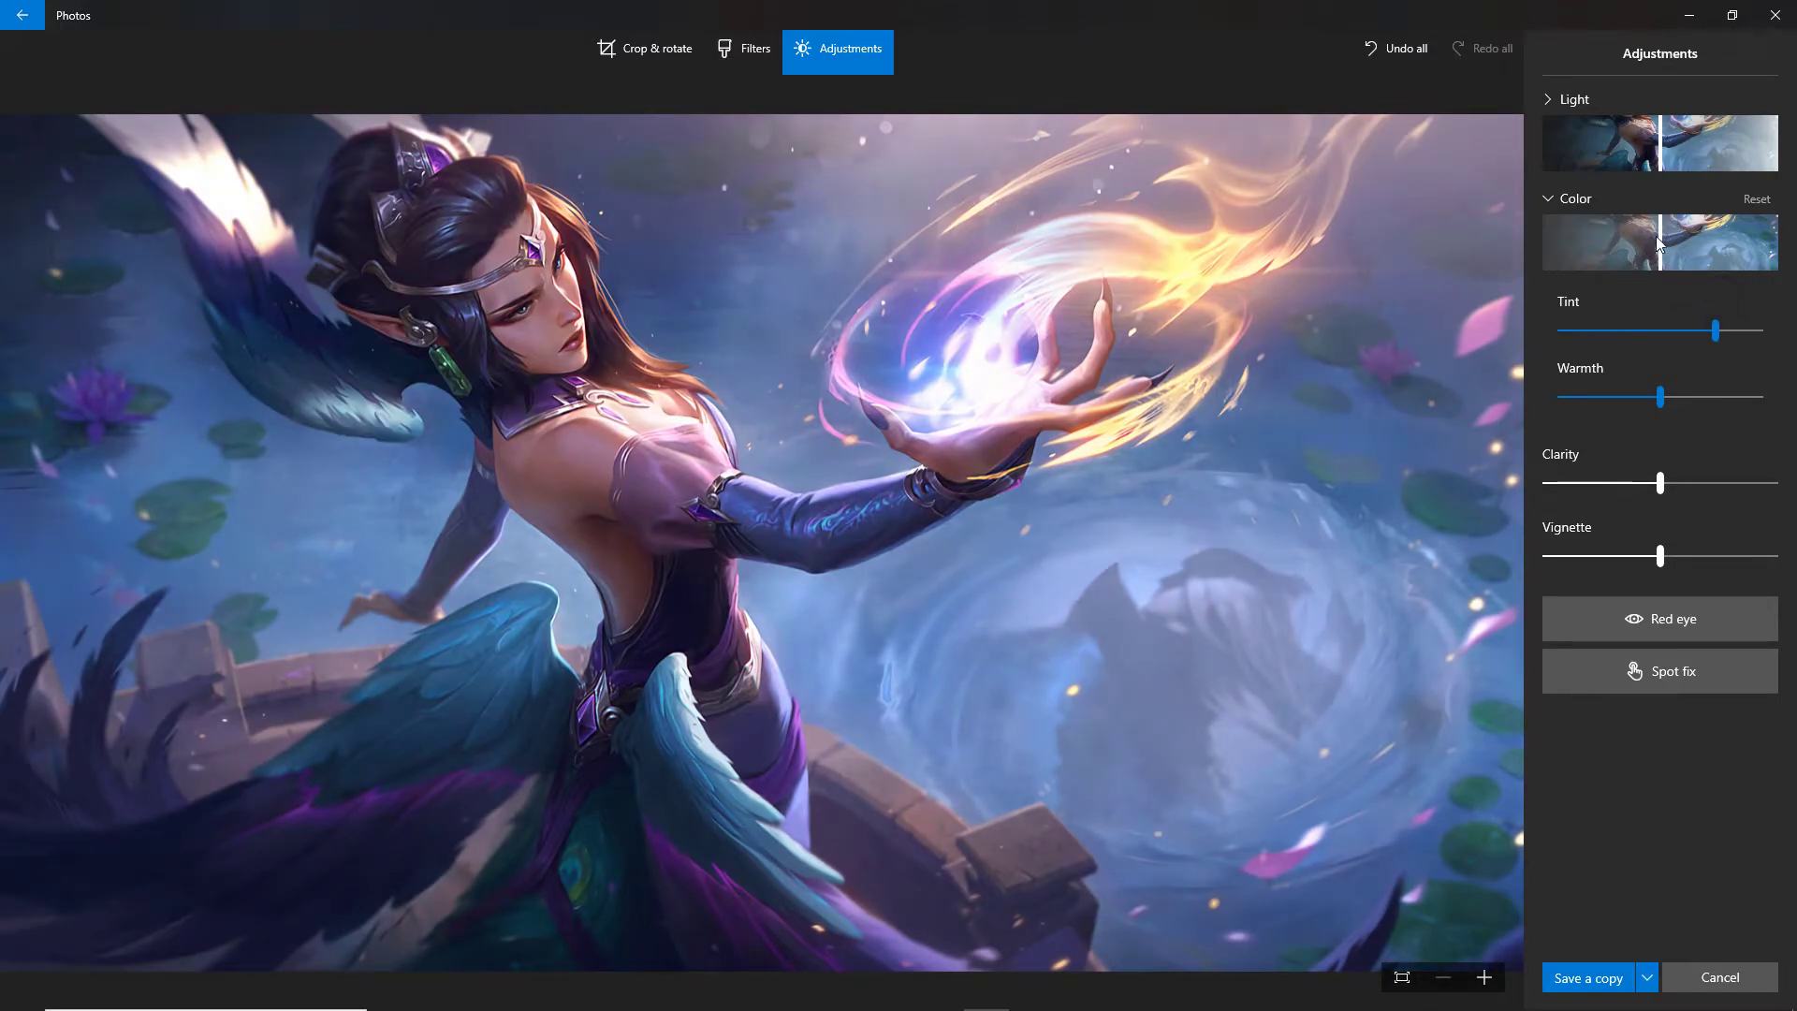
{"action": "left_click", "coordinate": [1753, 204]}
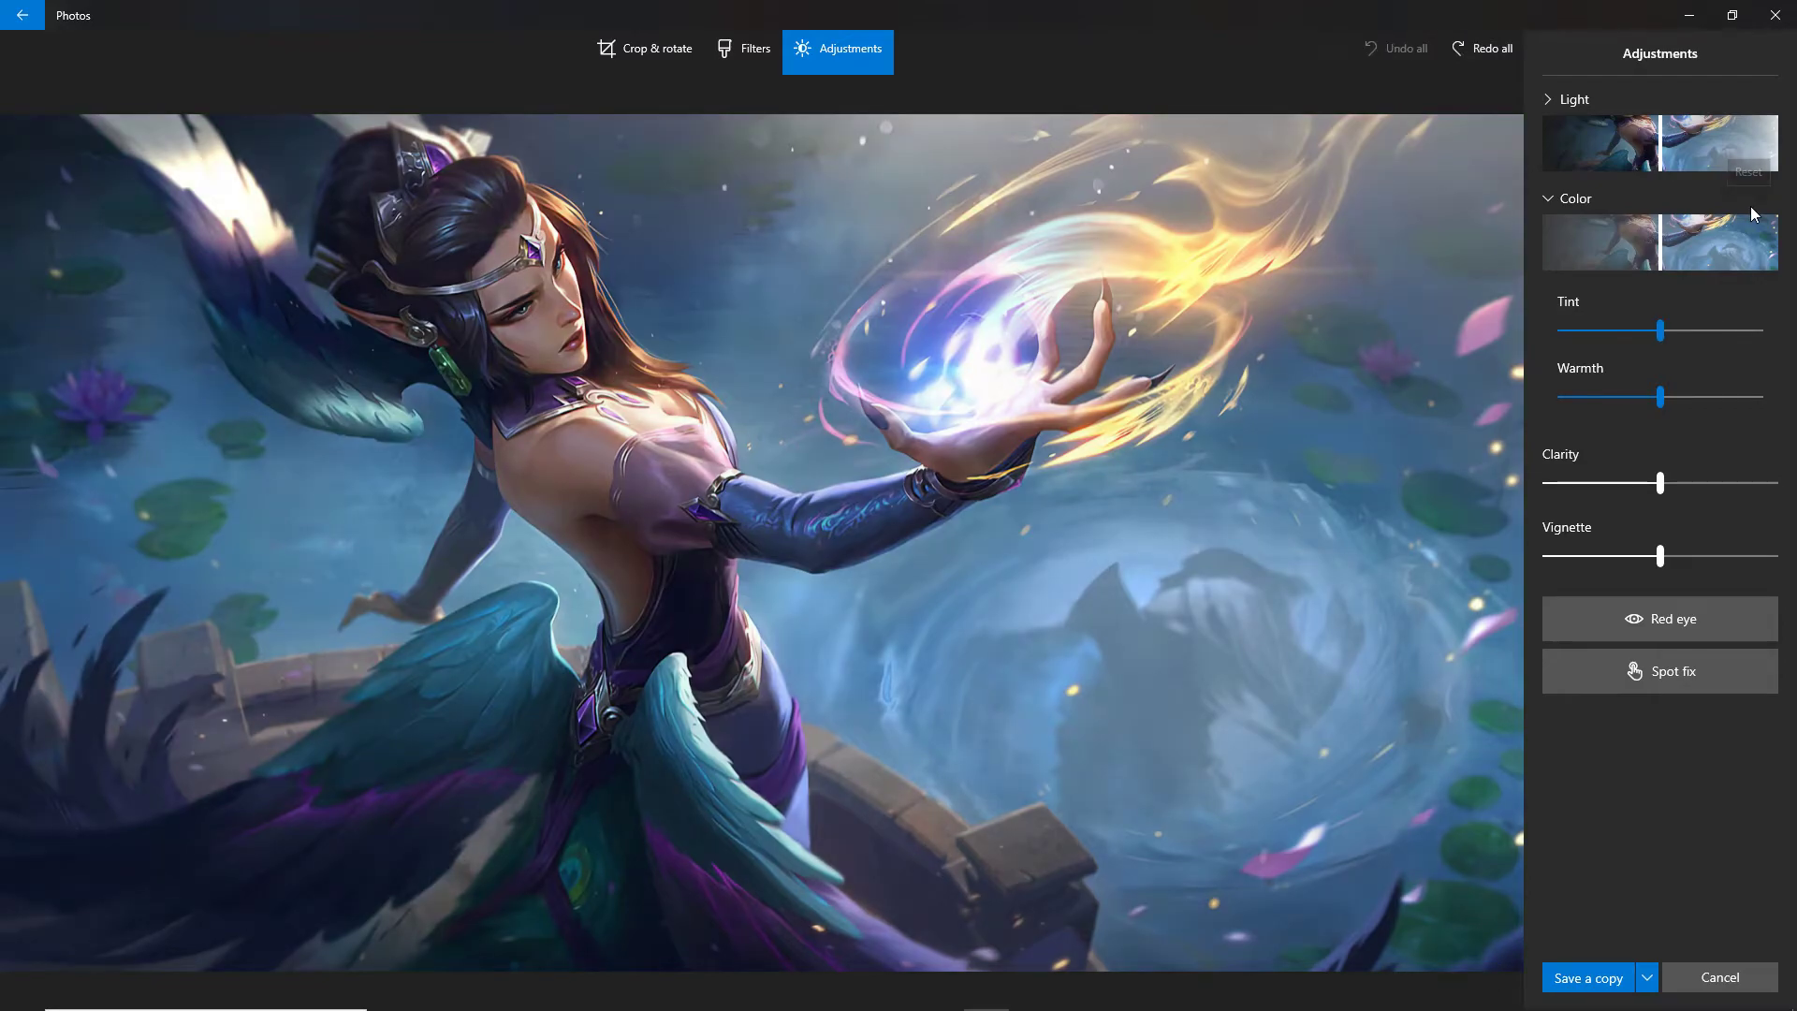
{"action": "left_click_drag", "start_coordinate": [1659, 404], "coordinate": [1763, 408]}
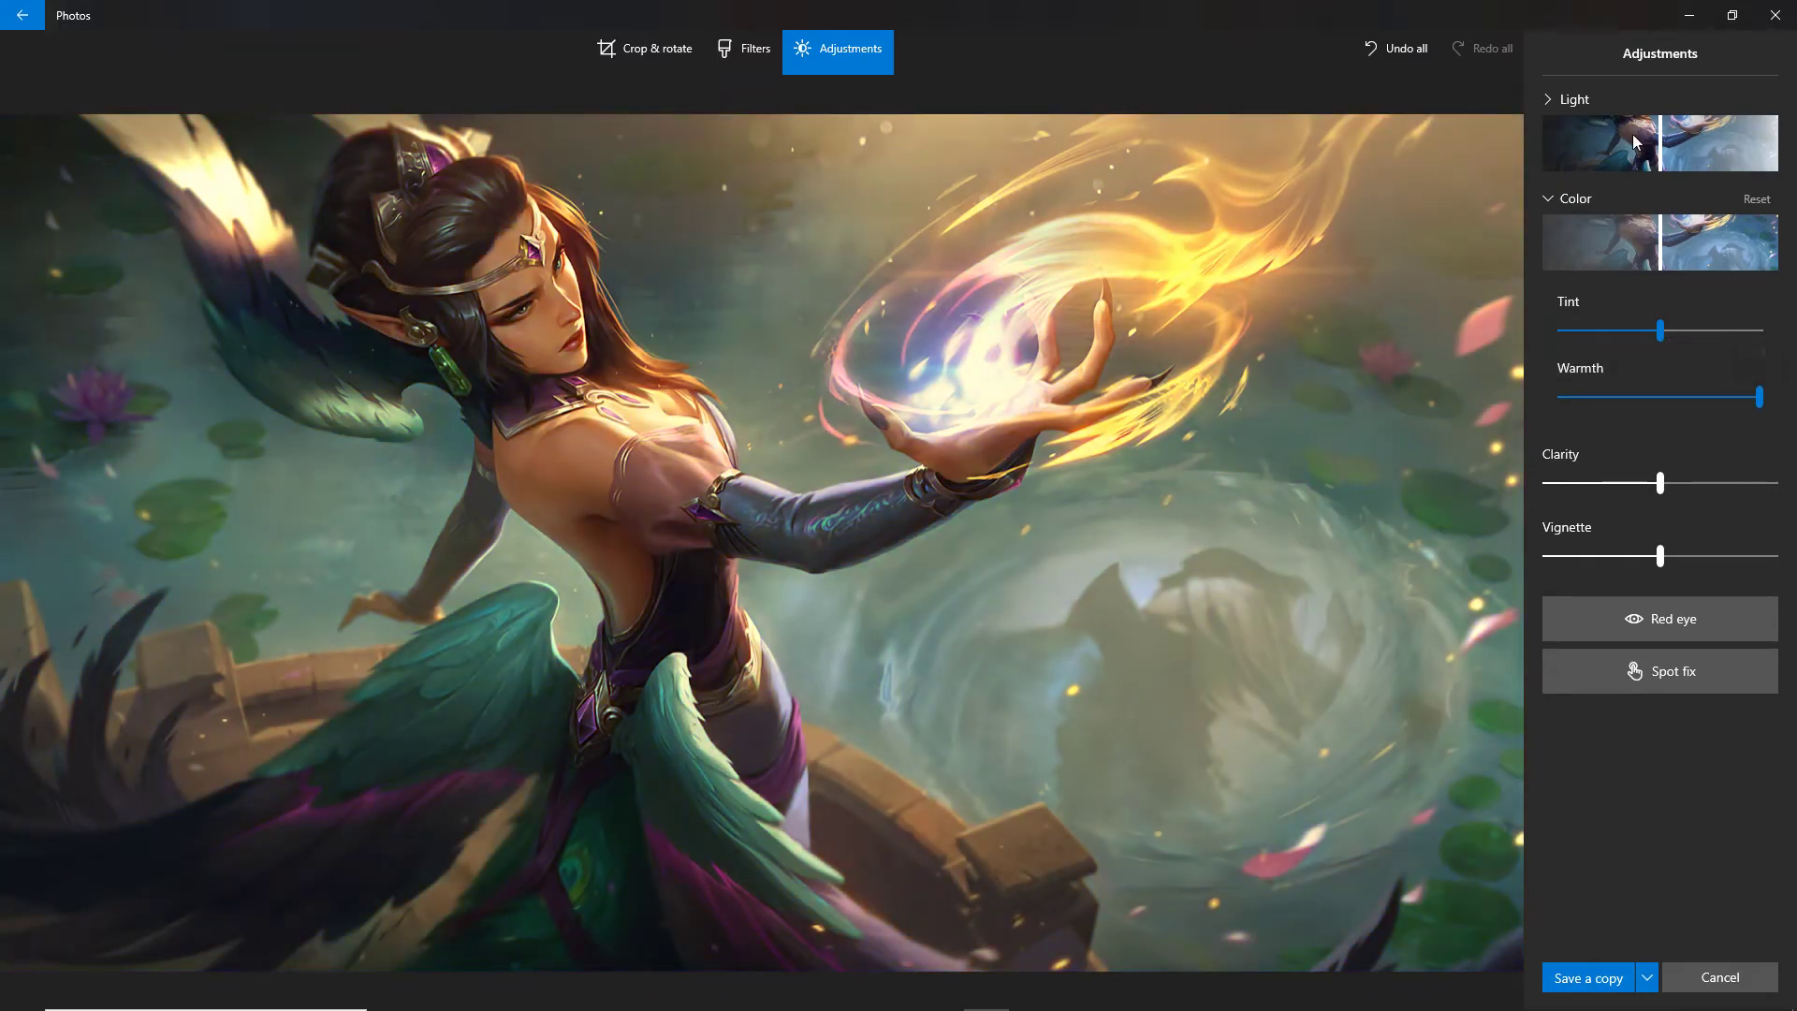
{"action": "left_click", "coordinate": [1399, 62]}
{"action": "left_click", "coordinate": [1462, 49]}
{"action": "left_click", "coordinate": [1422, 51]}
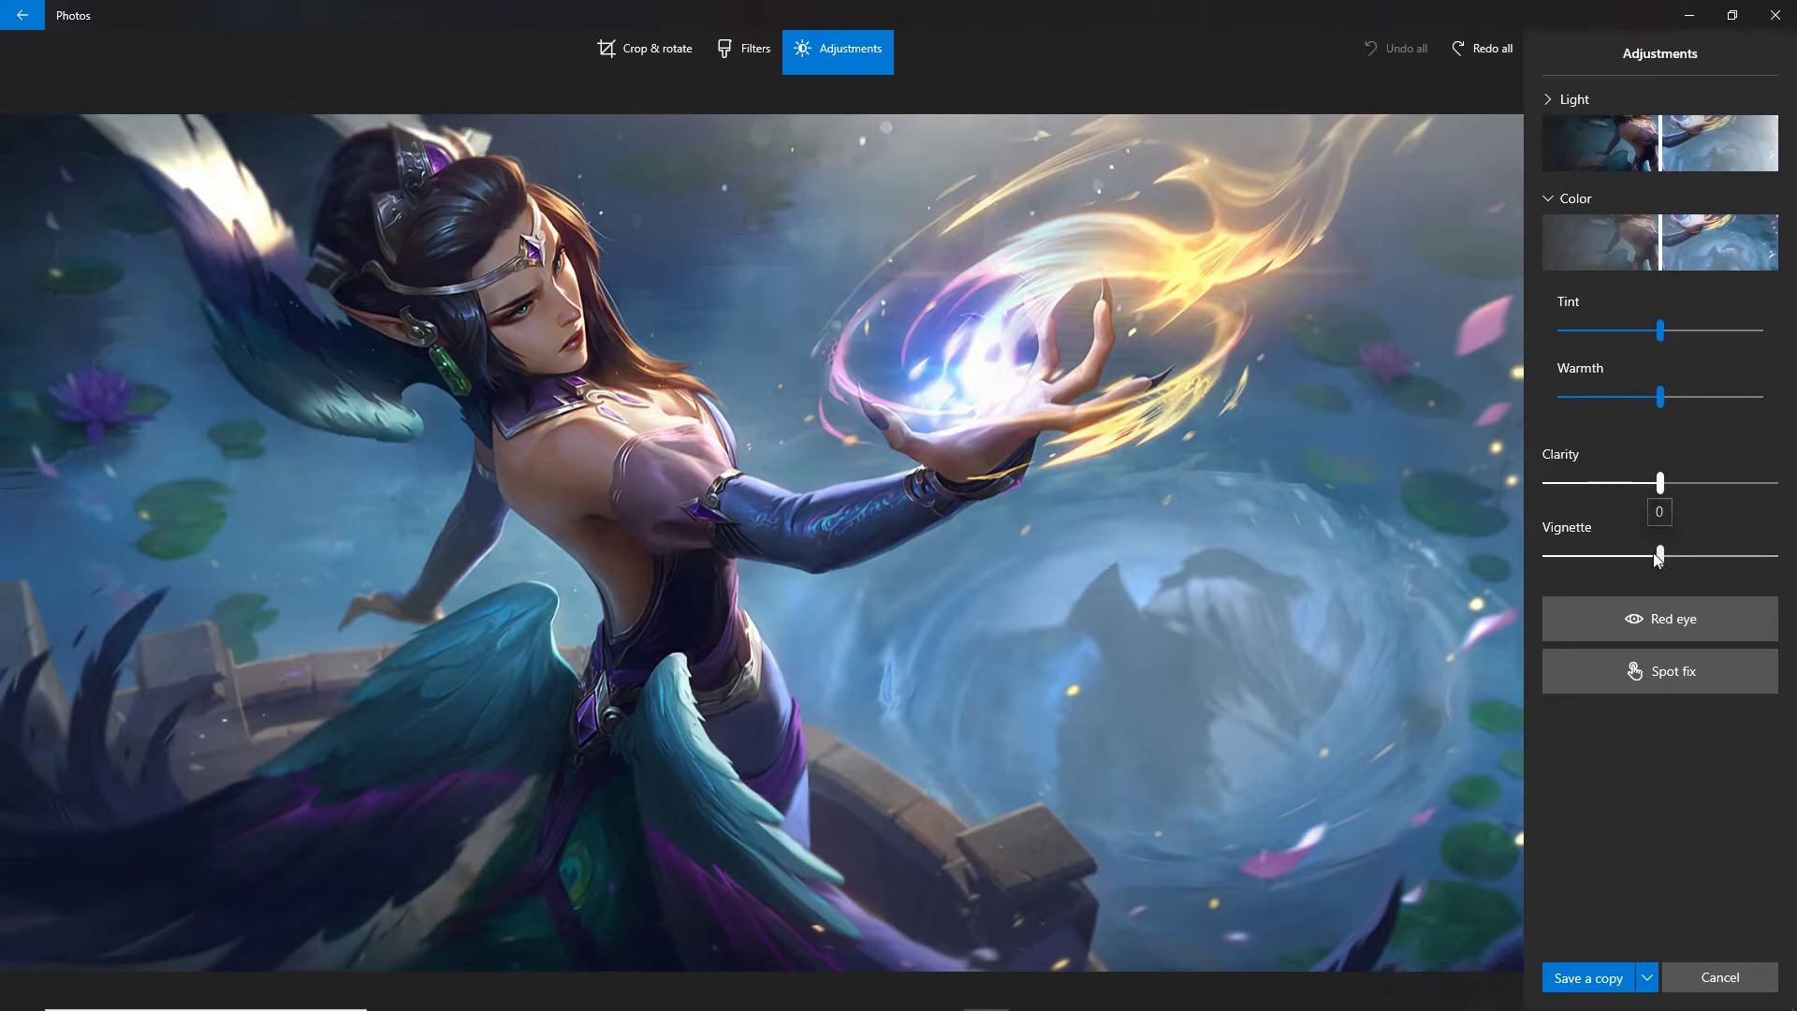
{"action": "left_click_drag", "start_coordinate": [1659, 554], "coordinate": [1795, 585]}
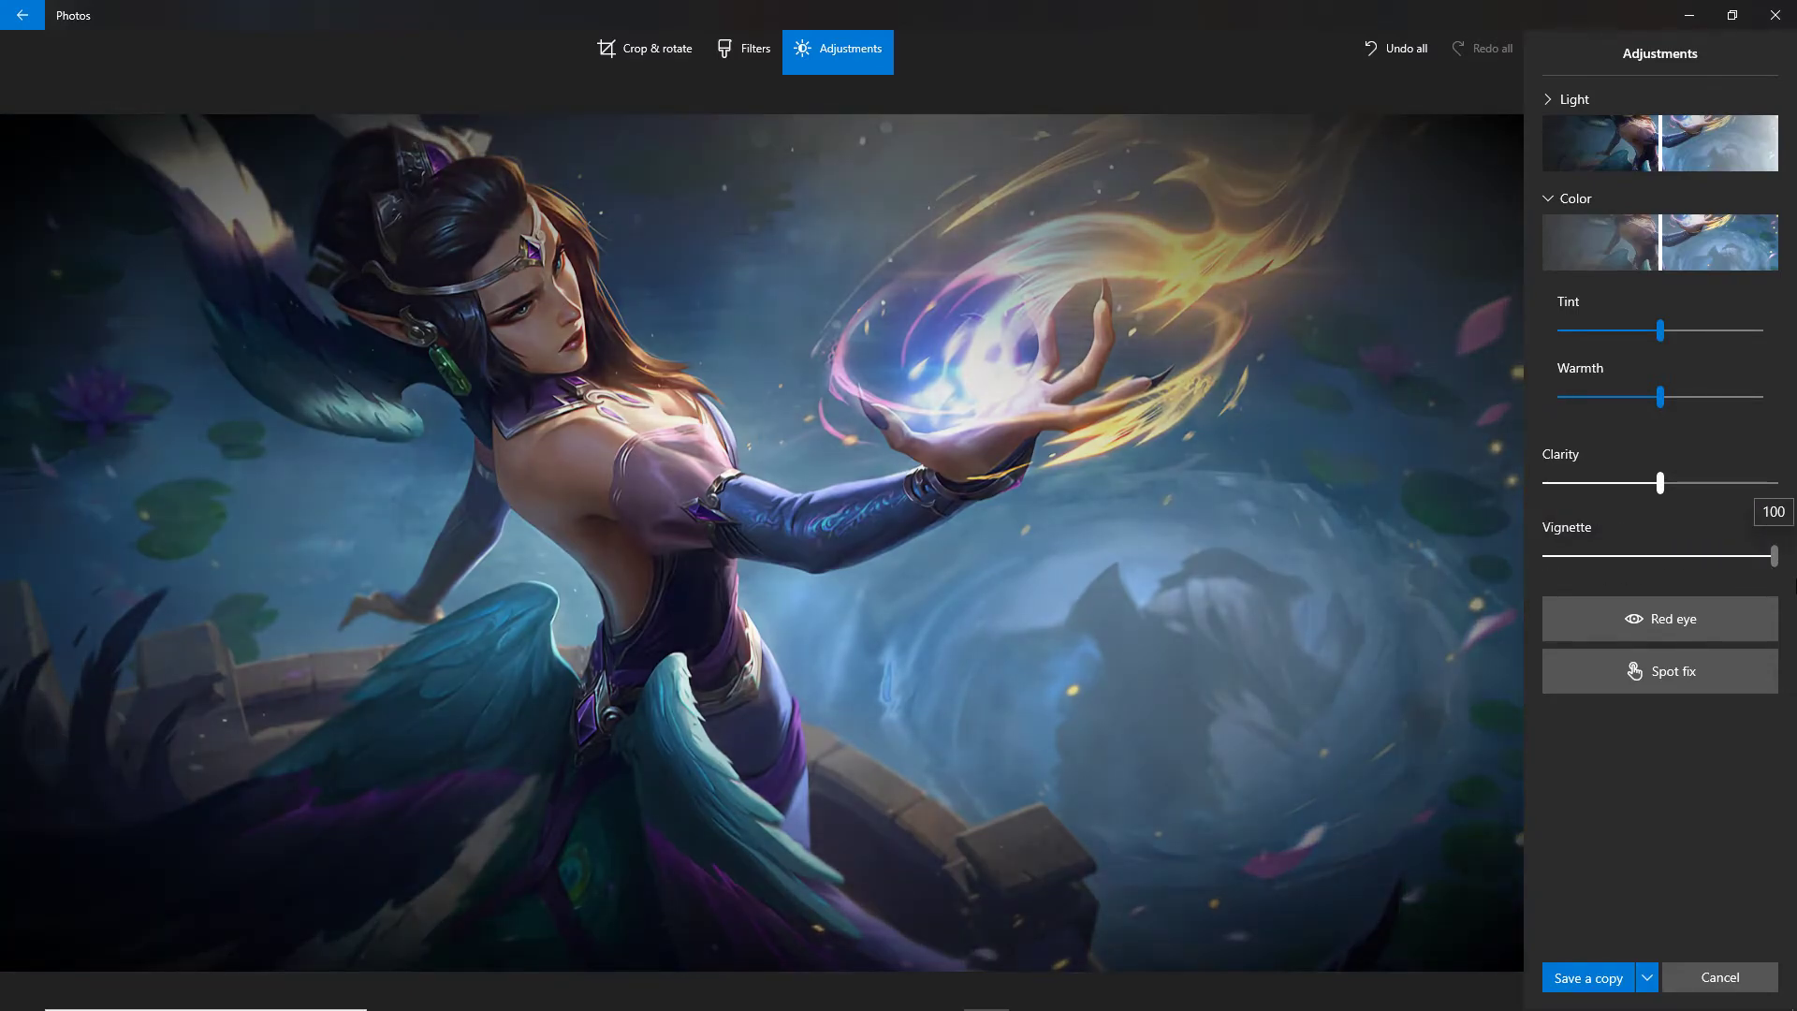
{"action": "left_click_drag", "start_coordinate": [1795, 585], "coordinate": [1794, 585]}
{"action": "left_click", "coordinate": [1396, 48]}
{"action": "left_click", "coordinate": [1560, 196]}
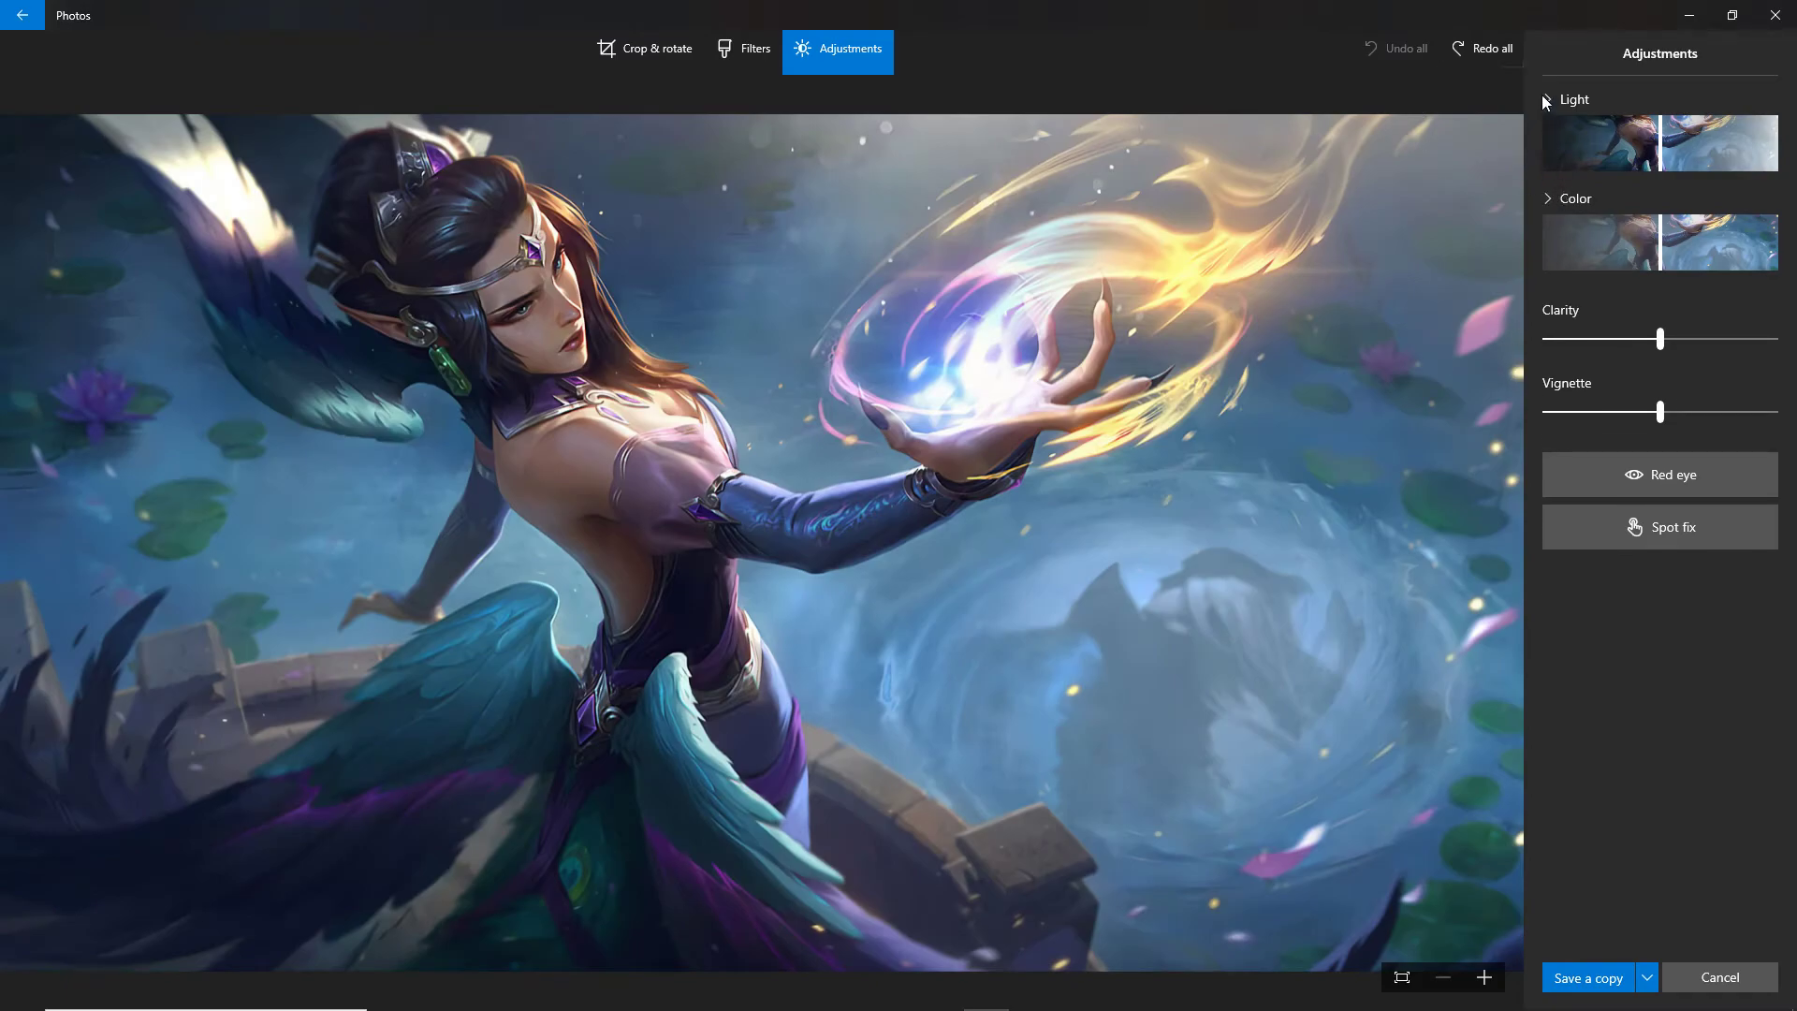
- Set the Morgana wallpaper's Color to about 75 and Clarity to -63
{"action": "left_click_drag", "start_coordinate": [1660, 268], "coordinate": [1744, 292]}
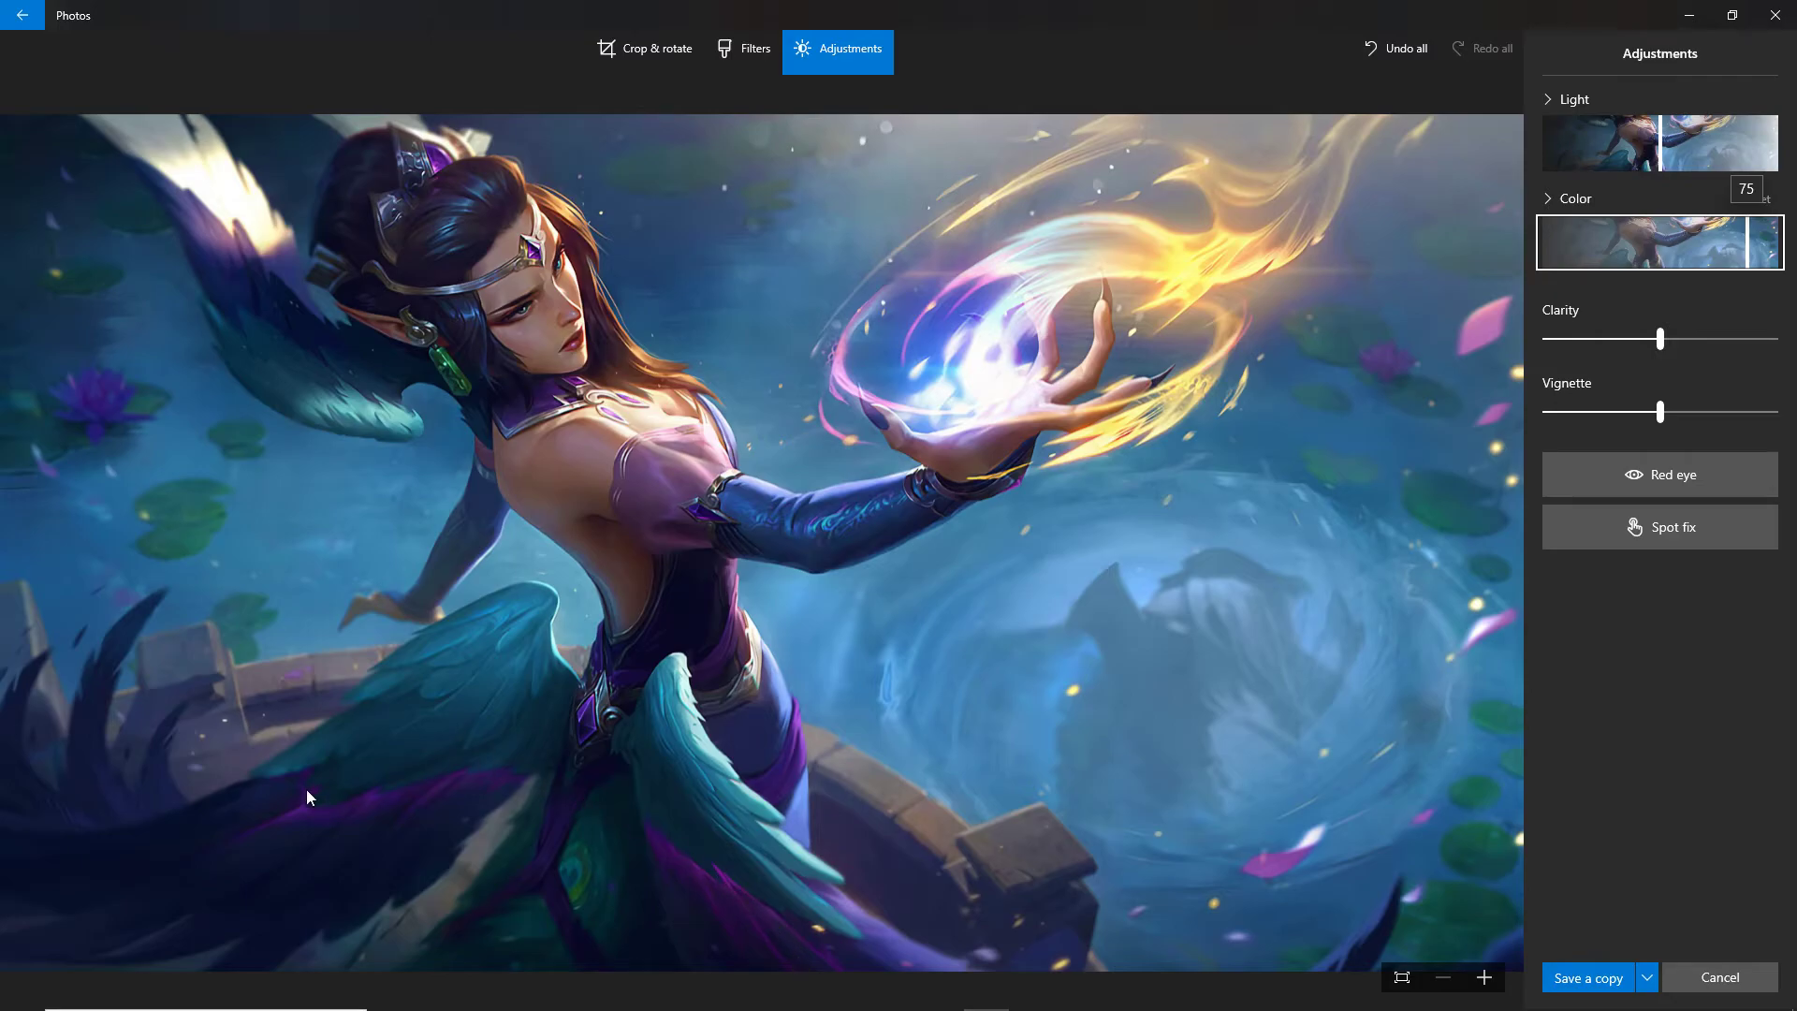
{"action": "left_click_drag", "start_coordinate": [1754, 250], "coordinate": [1786, 248]}
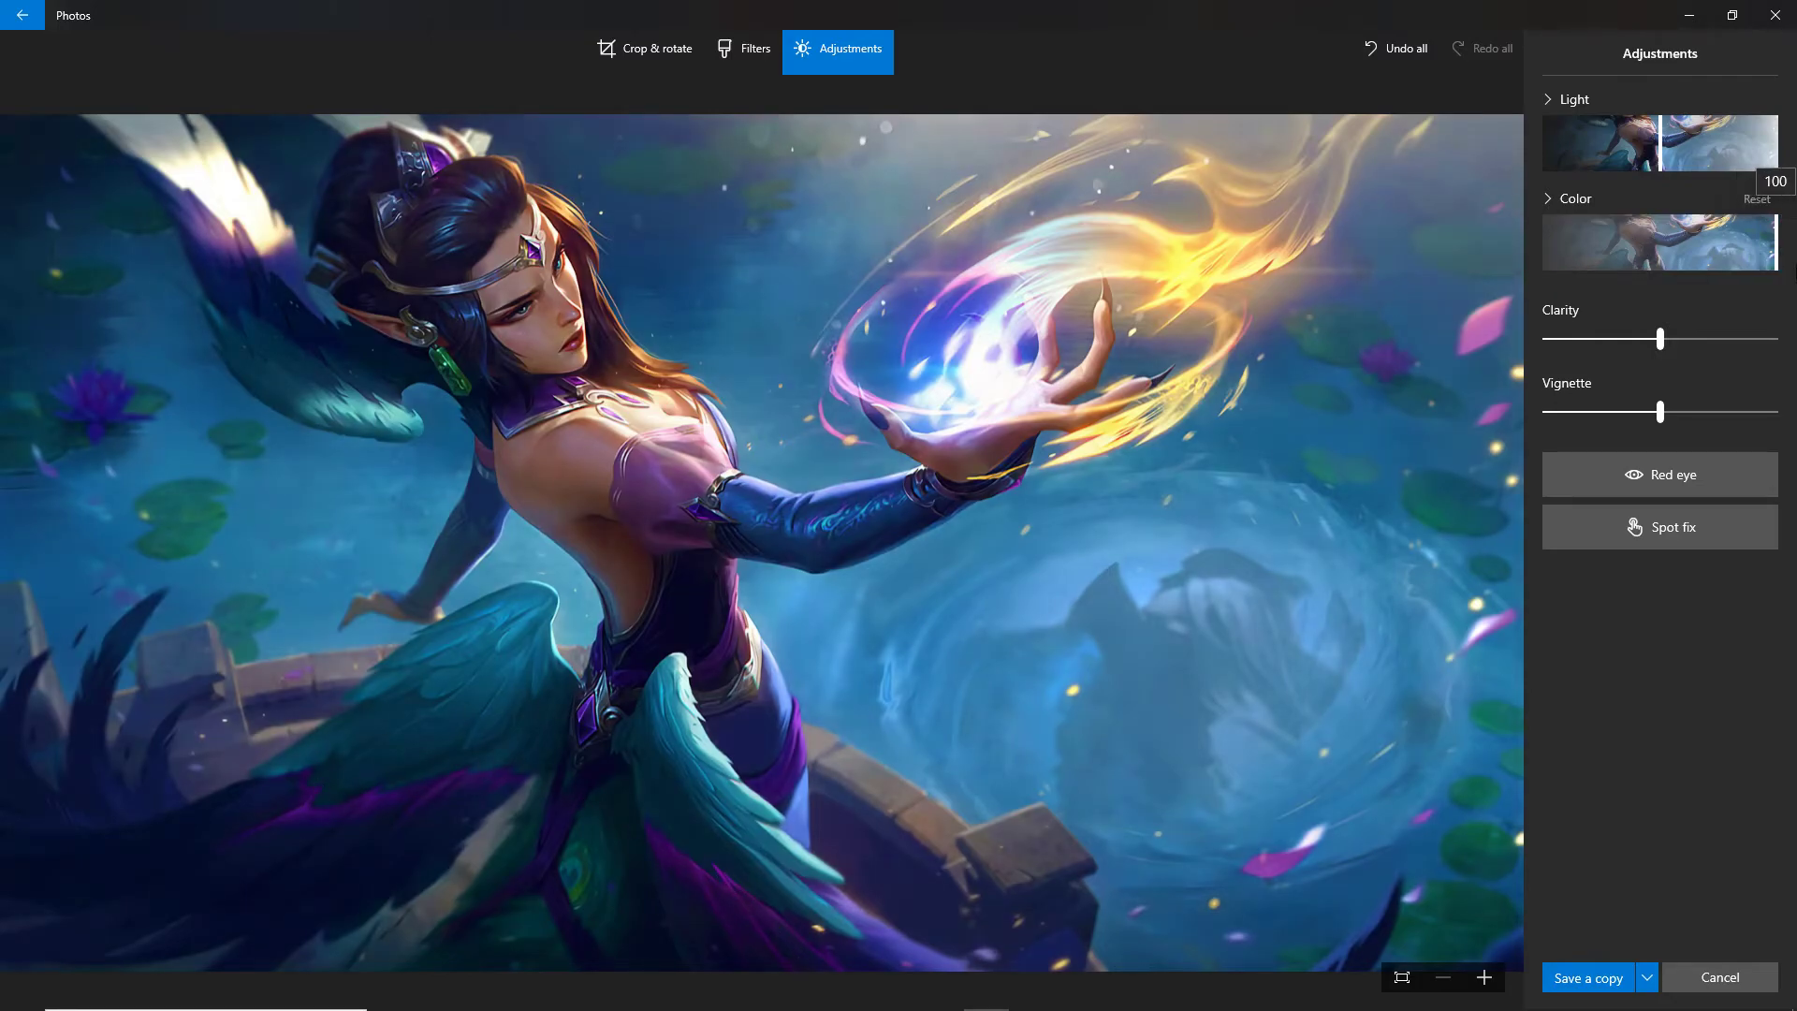
{"action": "scroll", "coordinate": [400, 816], "scroll_direction": "up", "scroll_amount": 6}
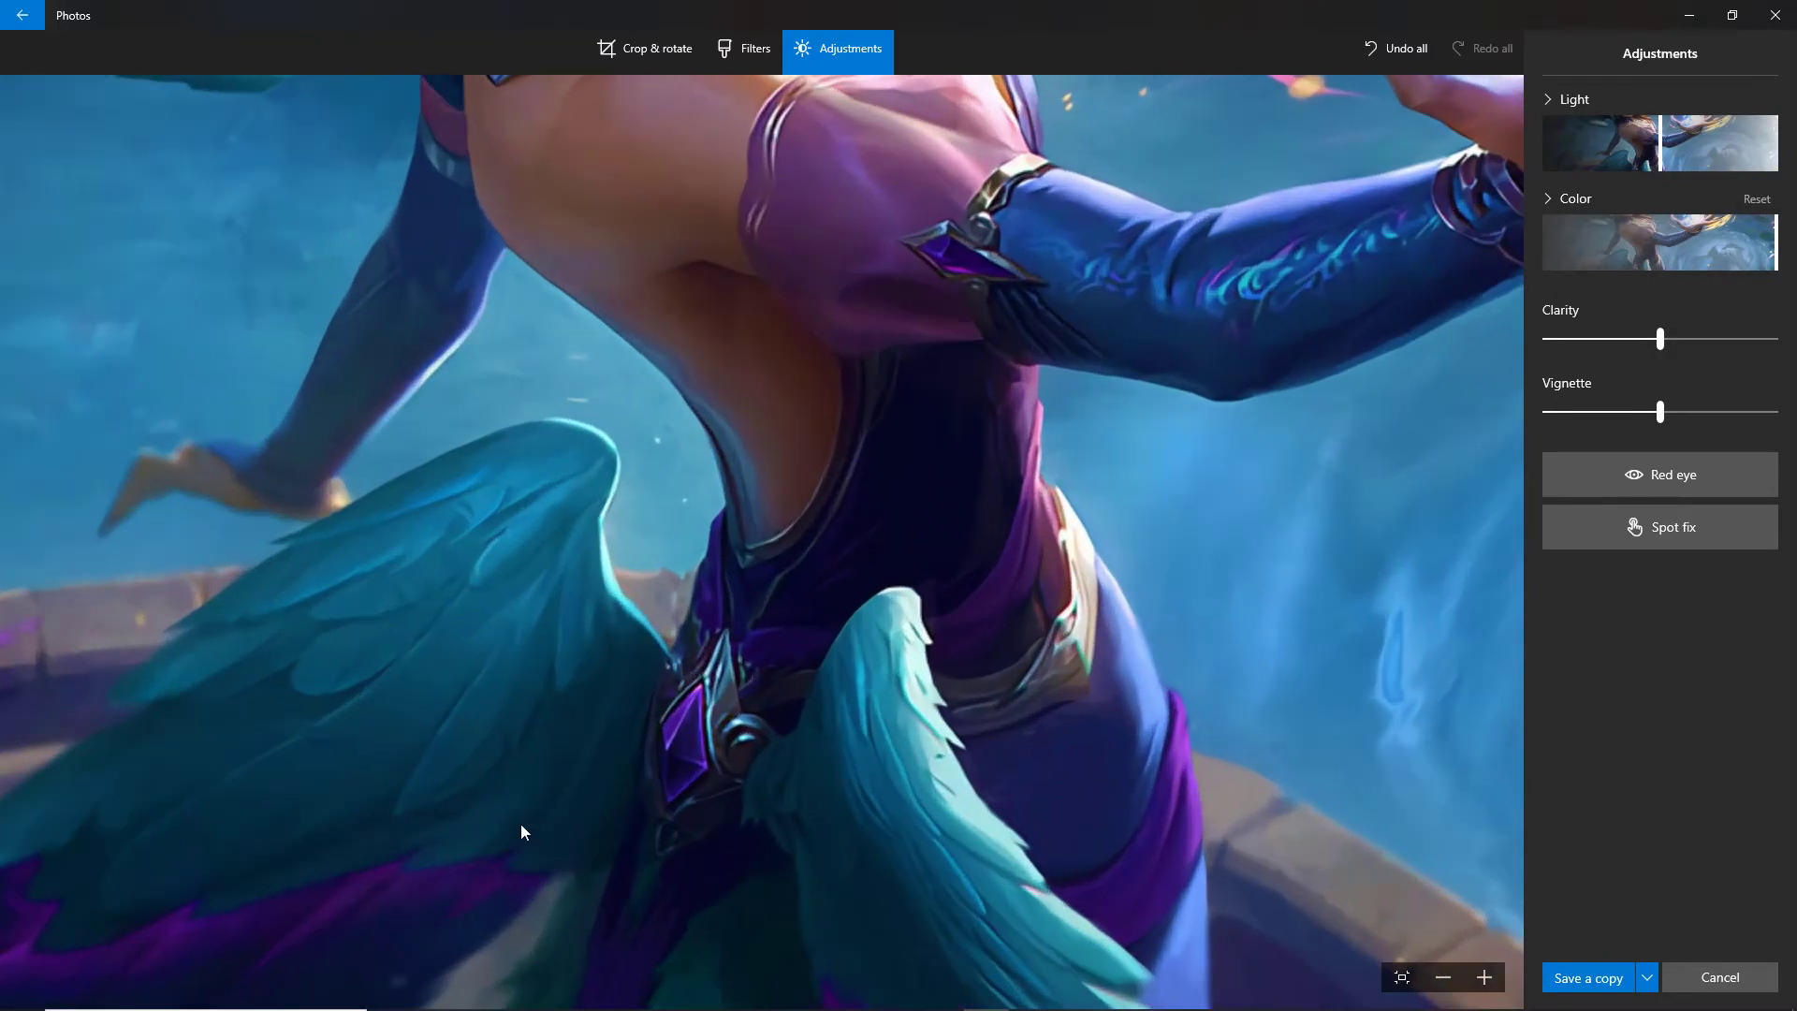
{"action": "scroll", "coordinate": [805, 638], "scroll_direction": "down", "scroll_amount": 6}
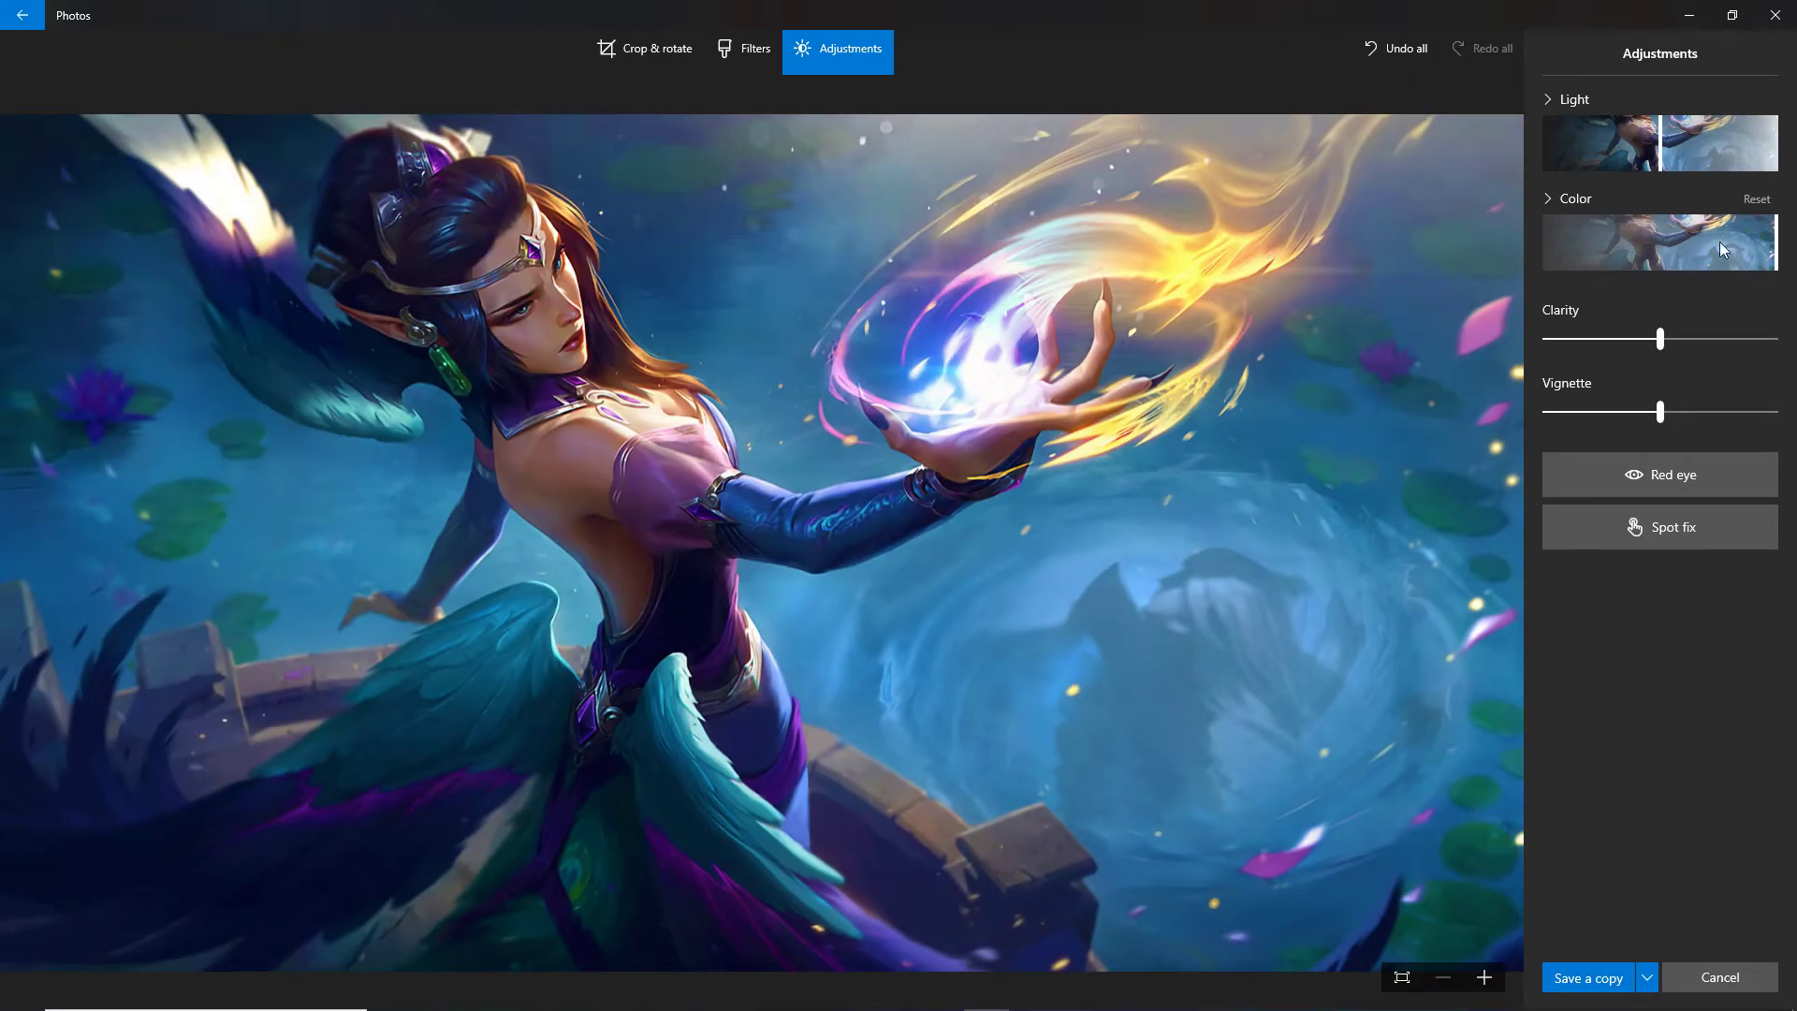
{"action": "left_click_drag", "start_coordinate": [1752, 249], "coordinate": [1748, 265]}
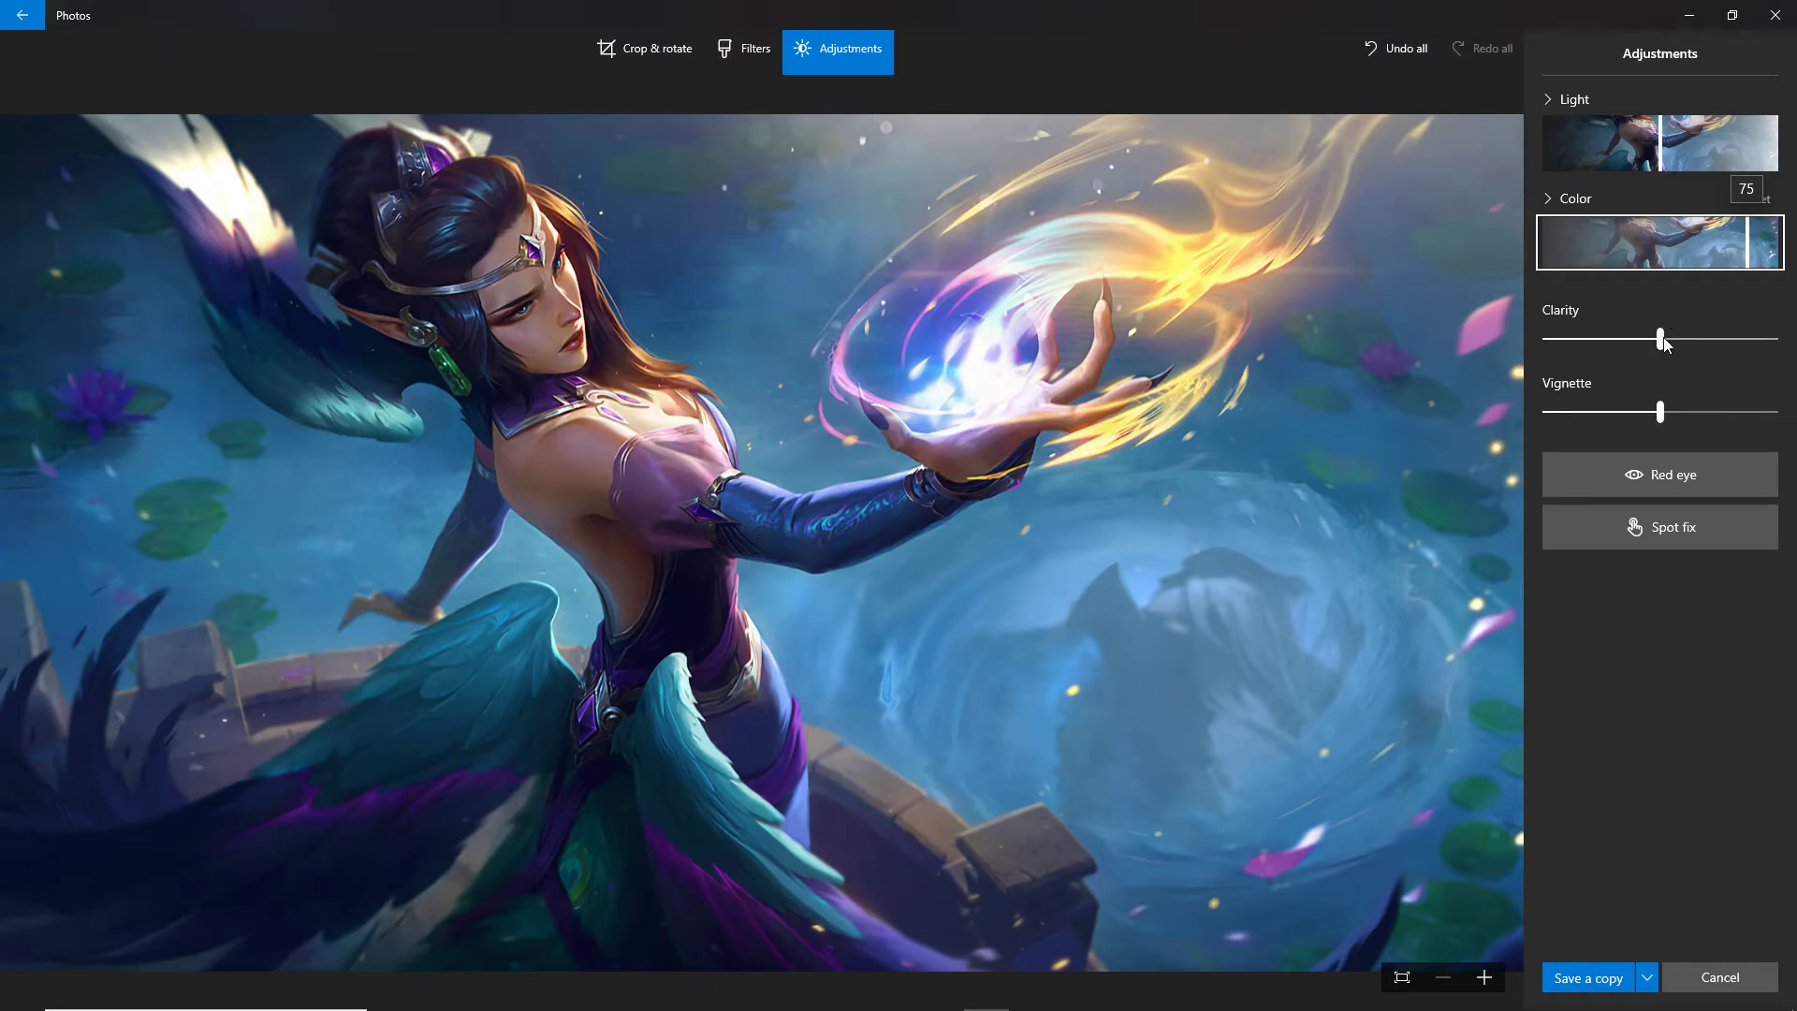
{"action": "left_click_drag", "start_coordinate": [1661, 340], "coordinate": [1587, 415]}
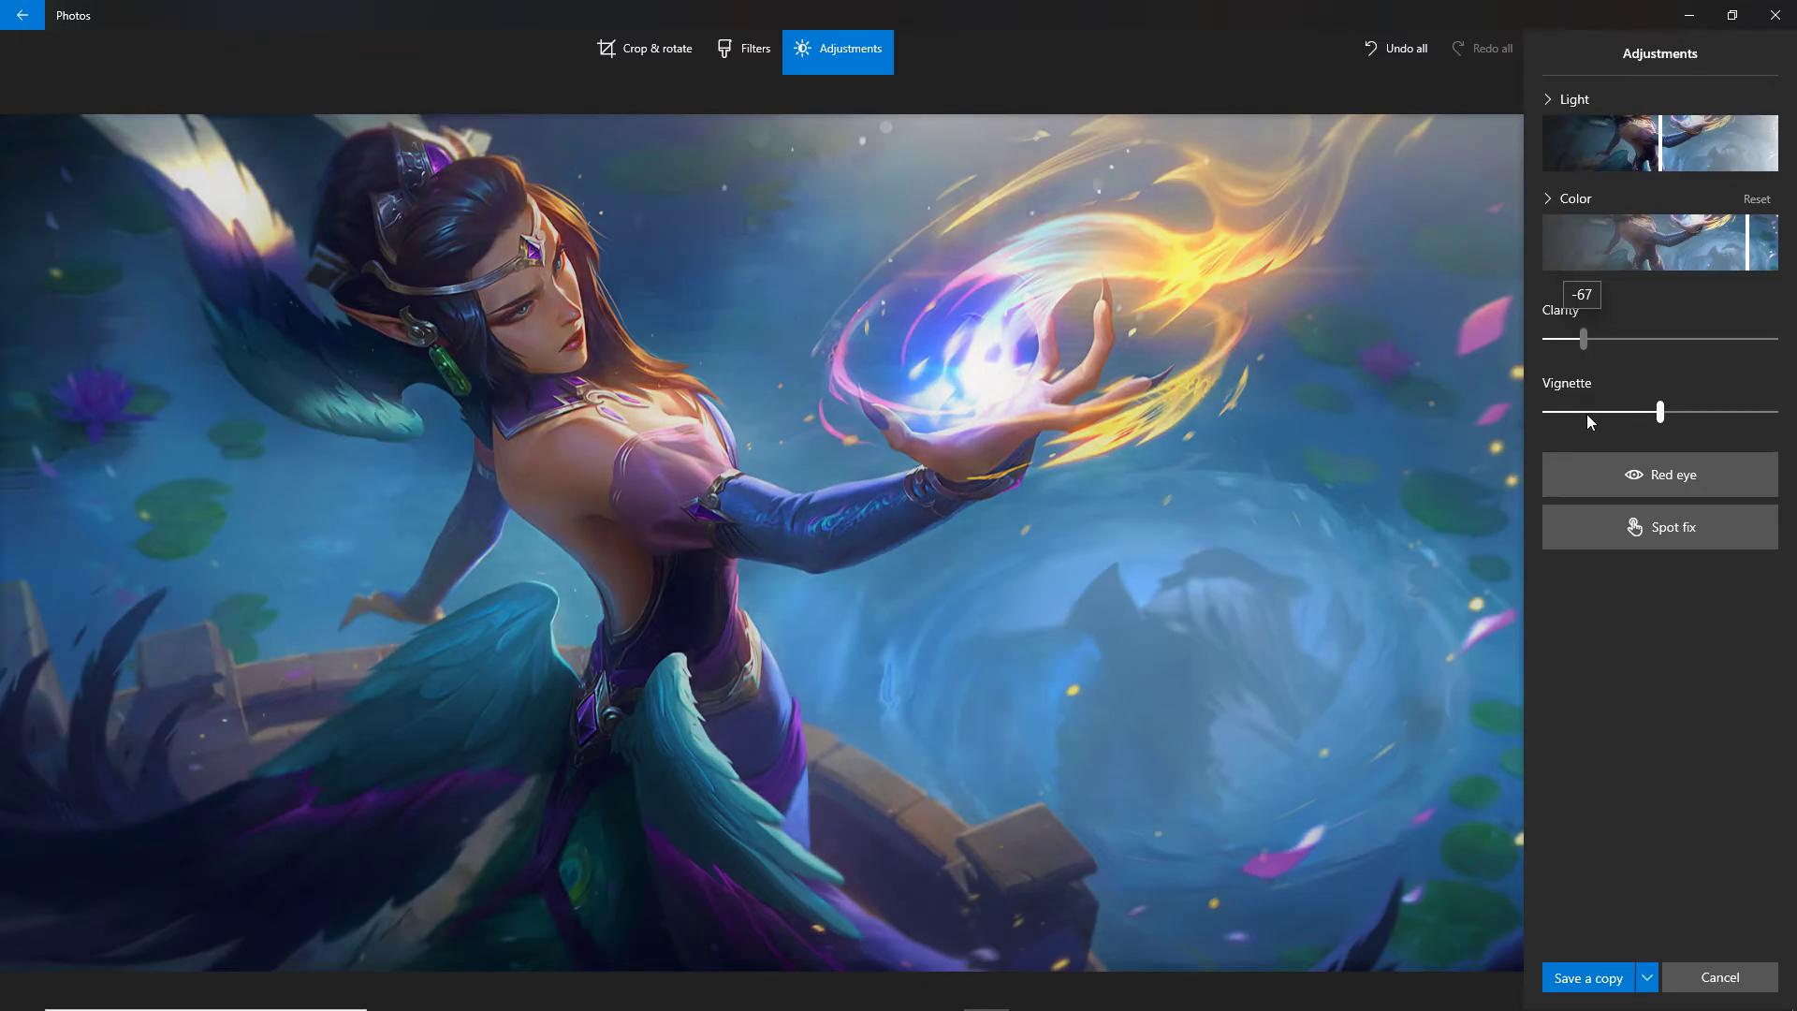
{"action": "key", "text": "Right"}
{"action": "key", "text": "Right"}
{"action": "key", "text": "Right"}
{"action": "key", "text": "Right"}
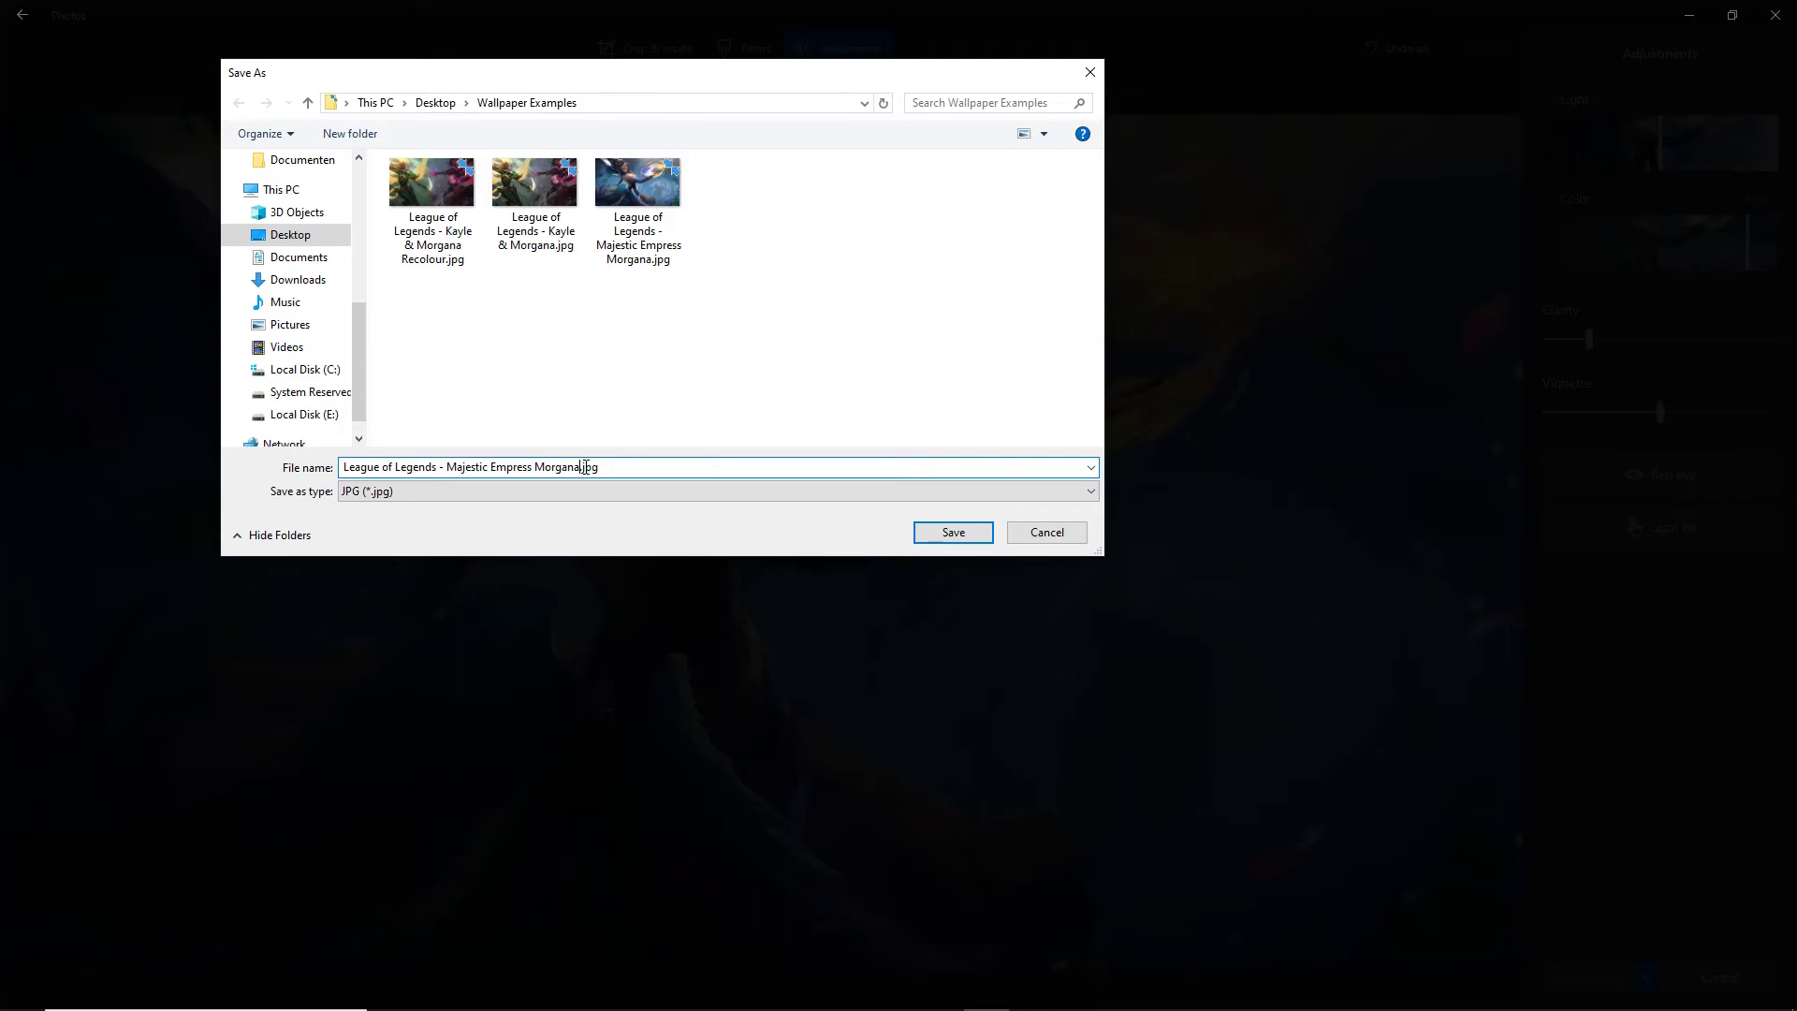
- Add 'Recolour' to the copy's file name and save it
{"action": "type", "text": "Recoloured"}
{"action": "key", "text": "Return"}
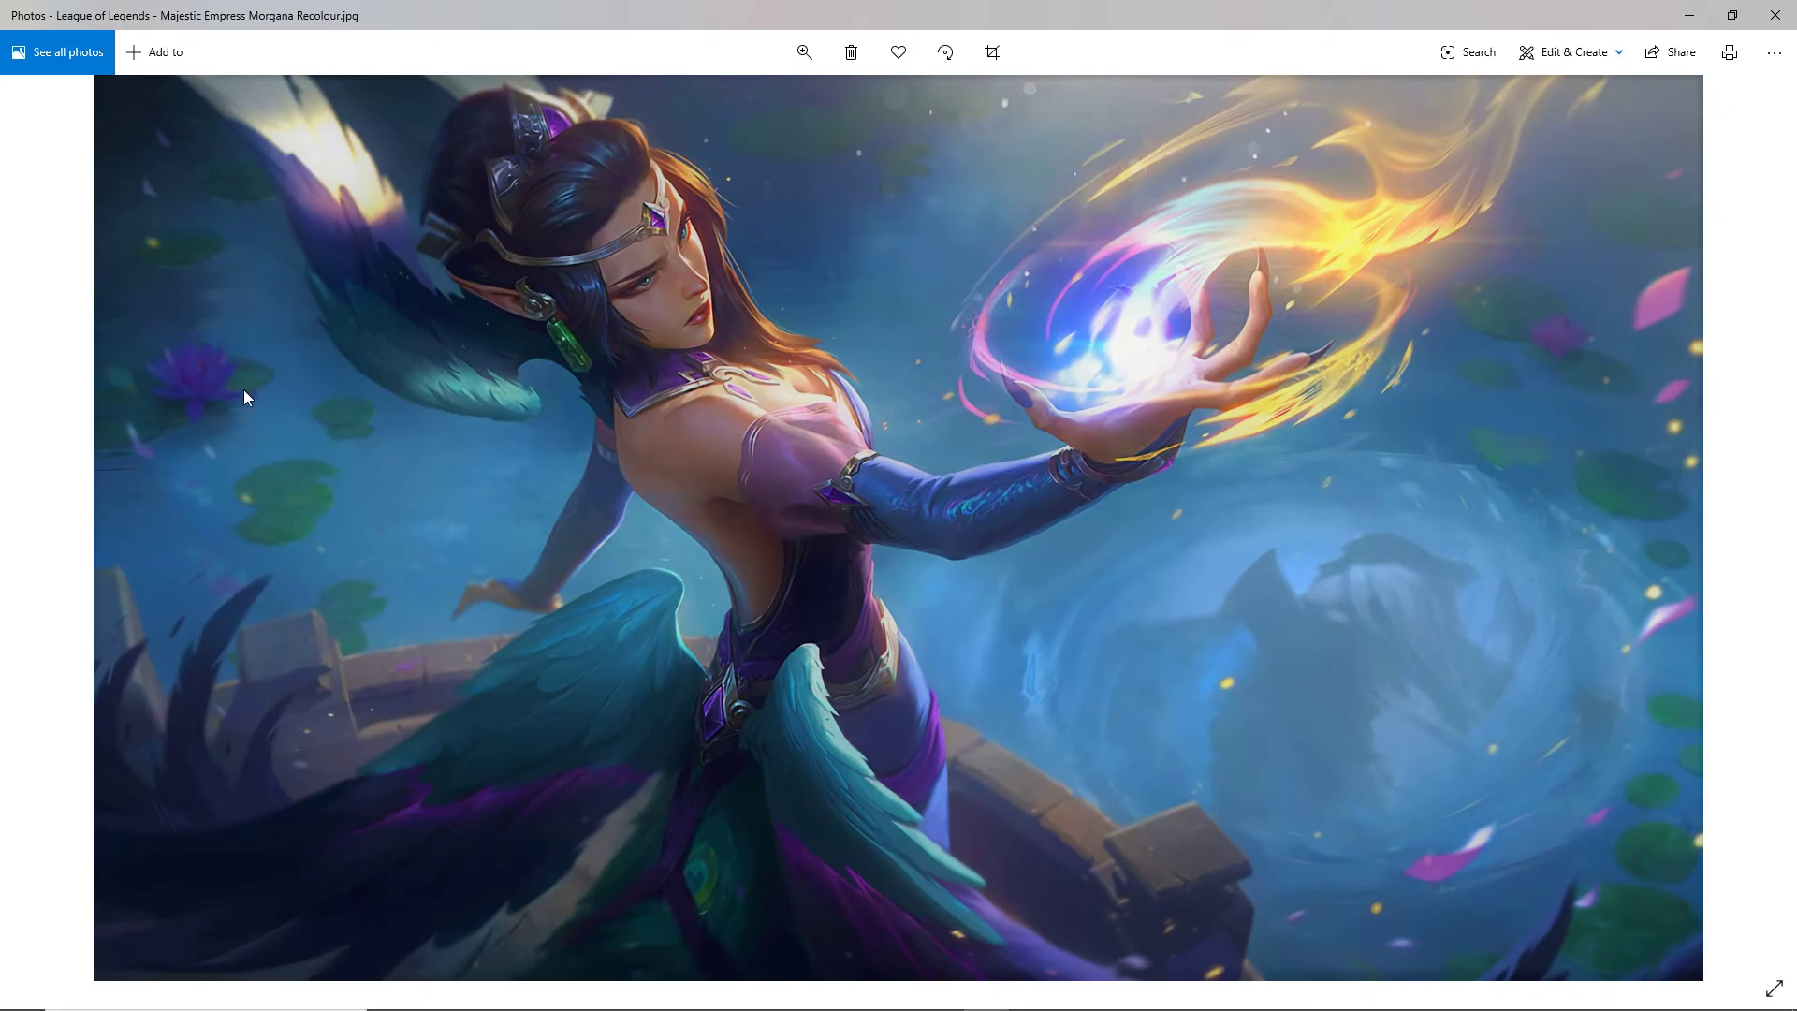
{"action": "left_click", "coordinate": [5, 527]}
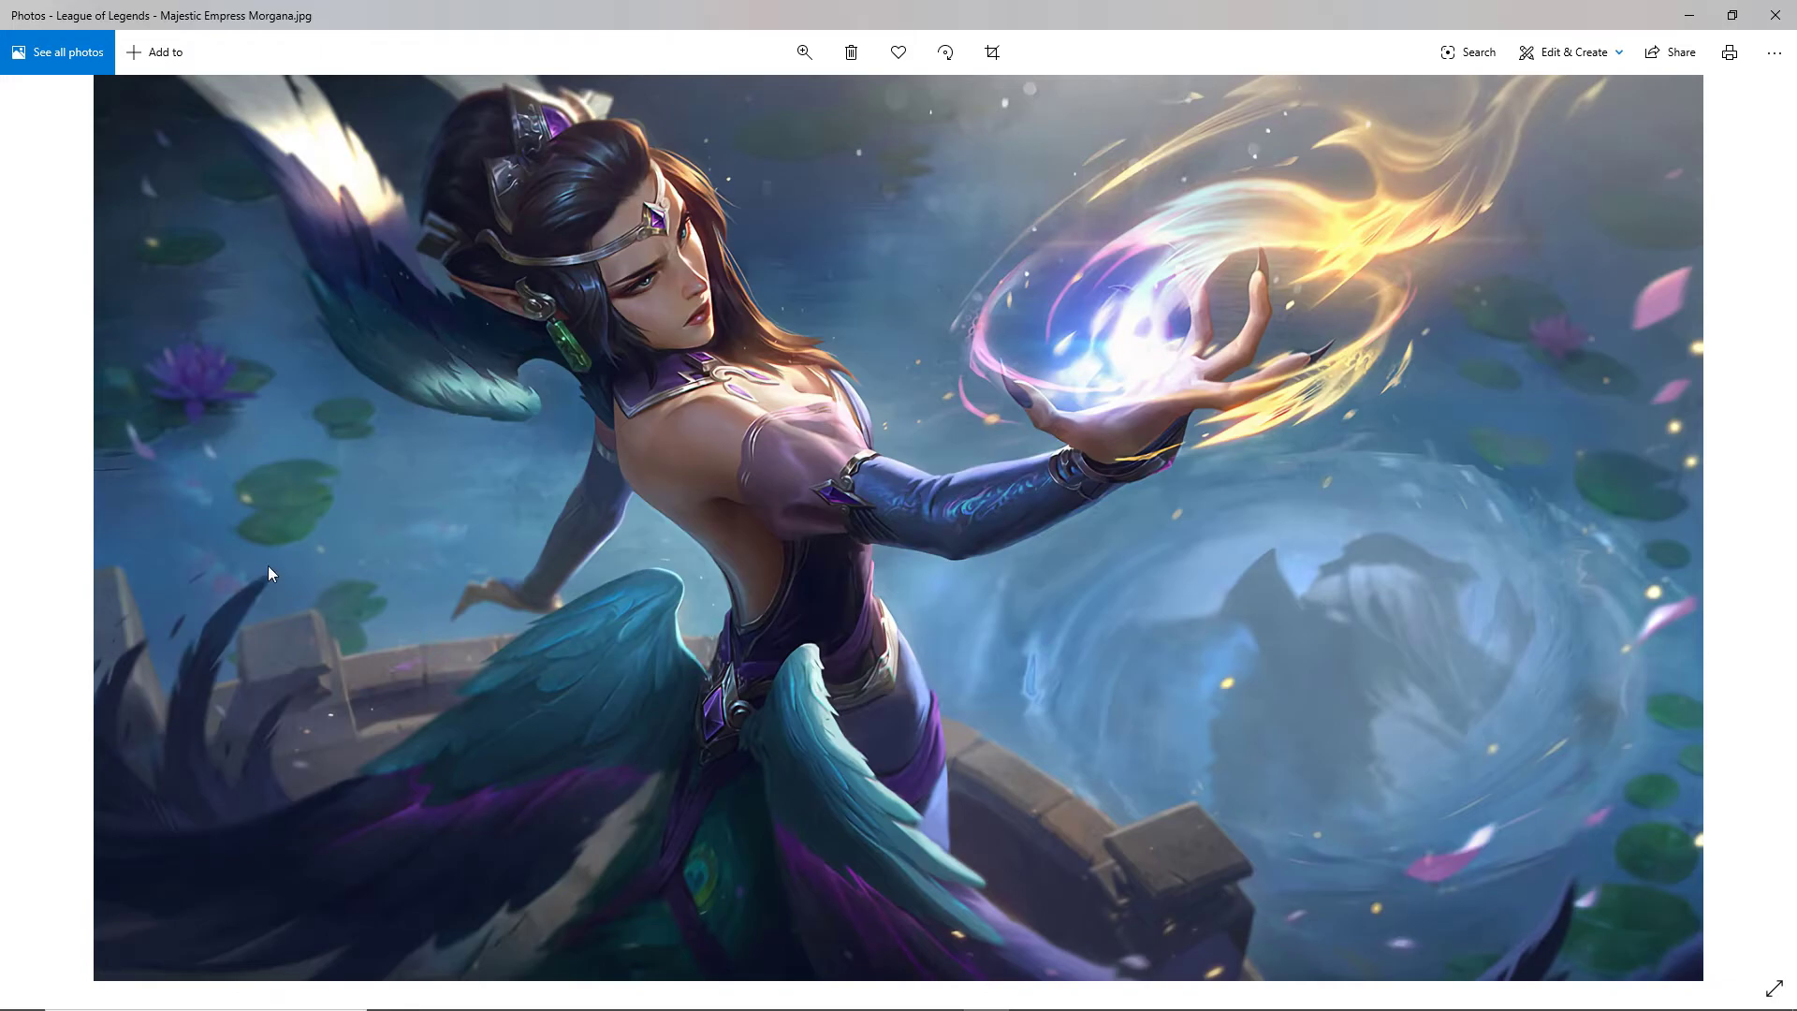
{"action": "left_click", "coordinate": [1758, 511]}
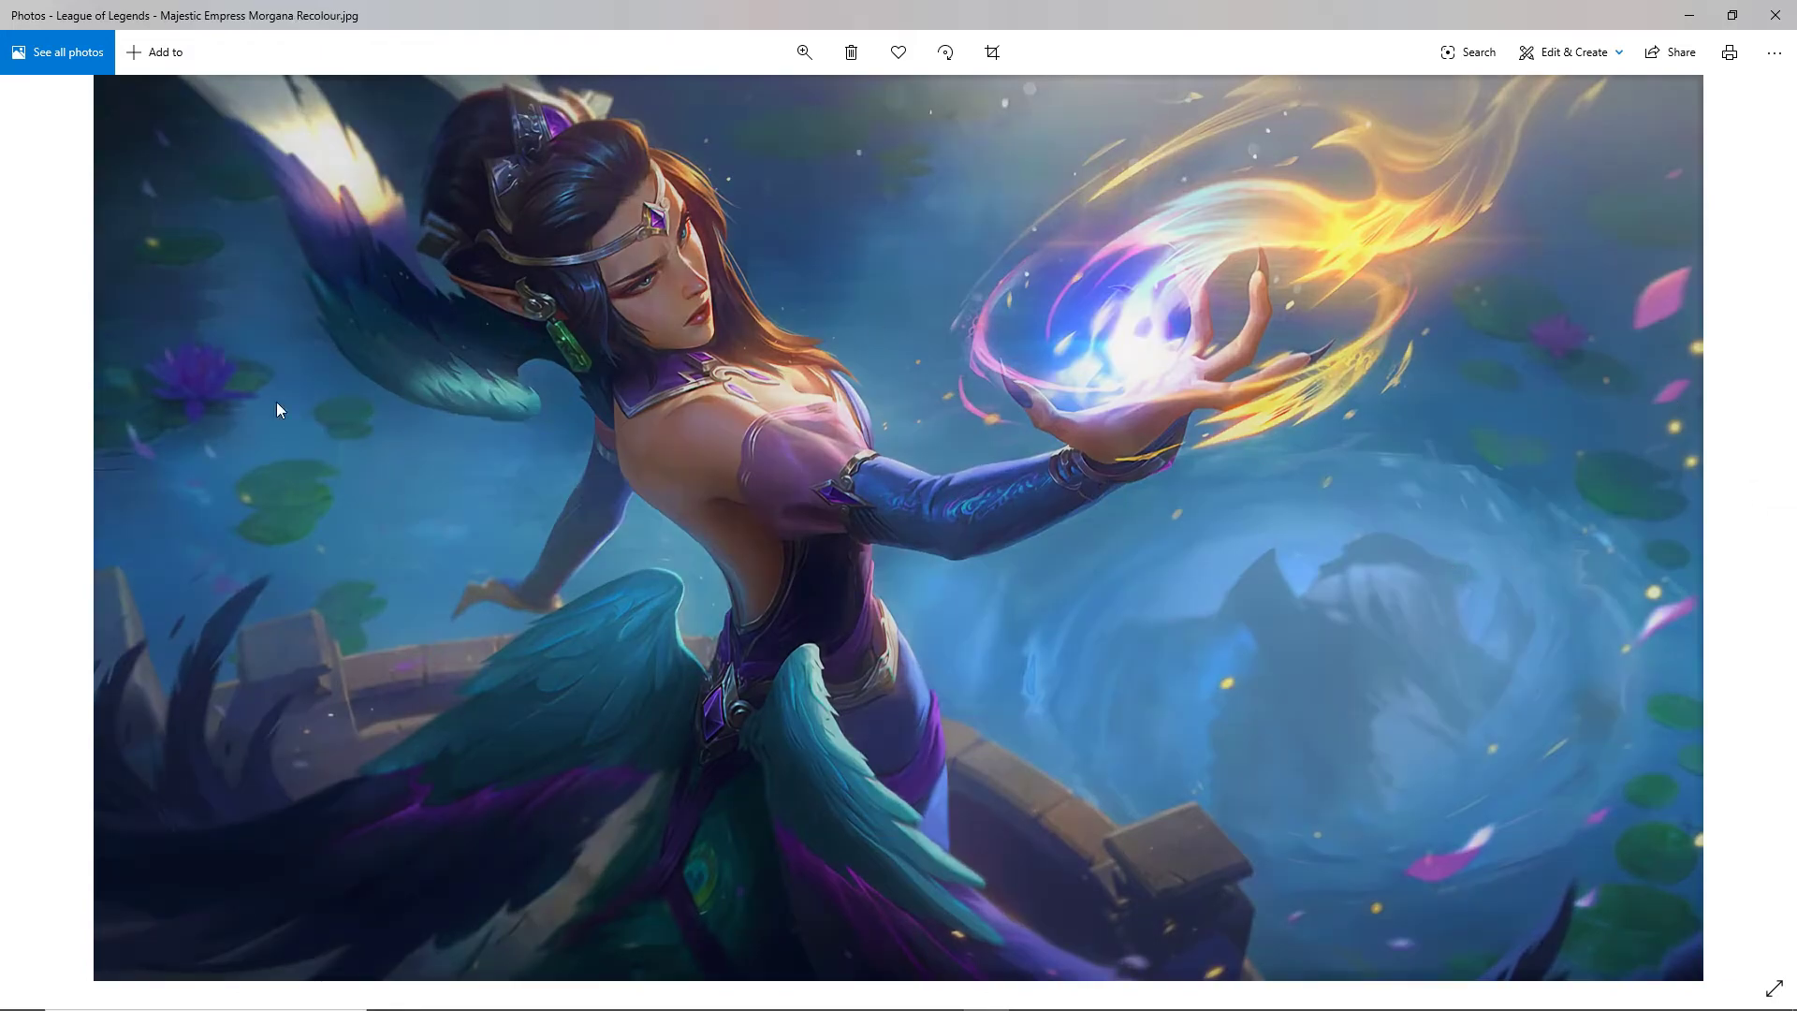
{"action": "left_click", "coordinate": [47, 527]}
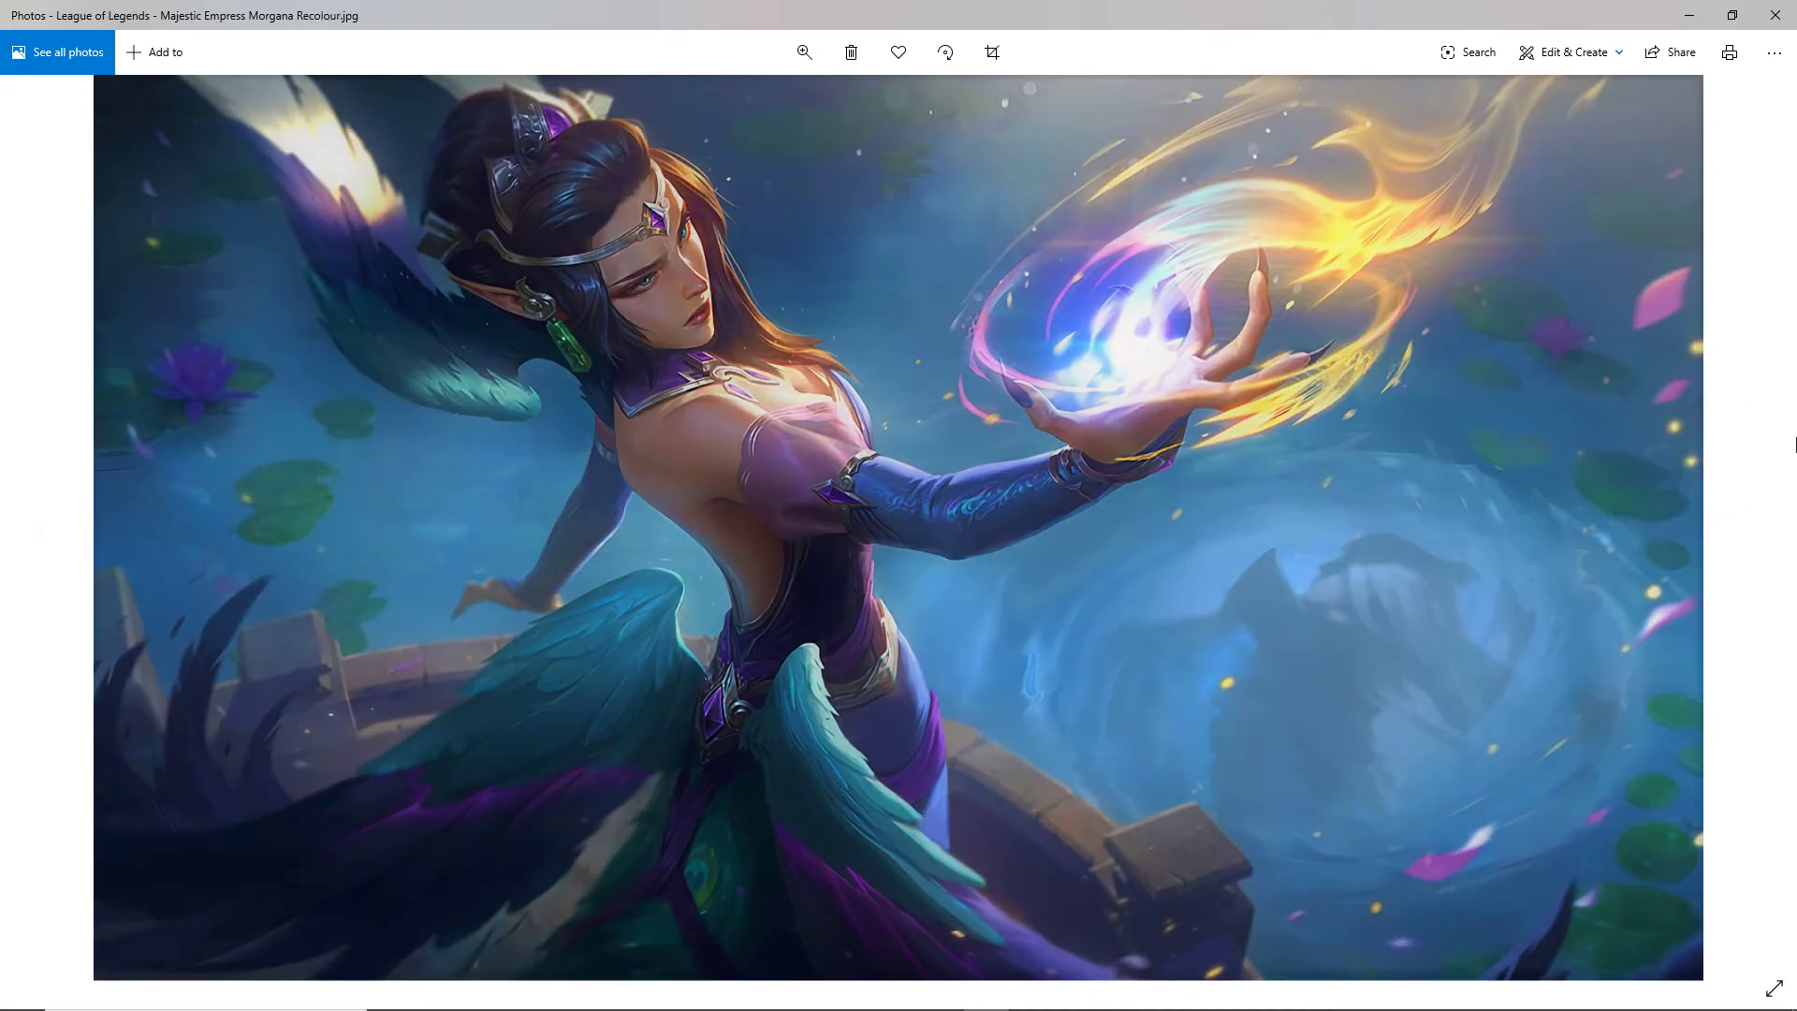
{"action": "key", "text": "Right"}
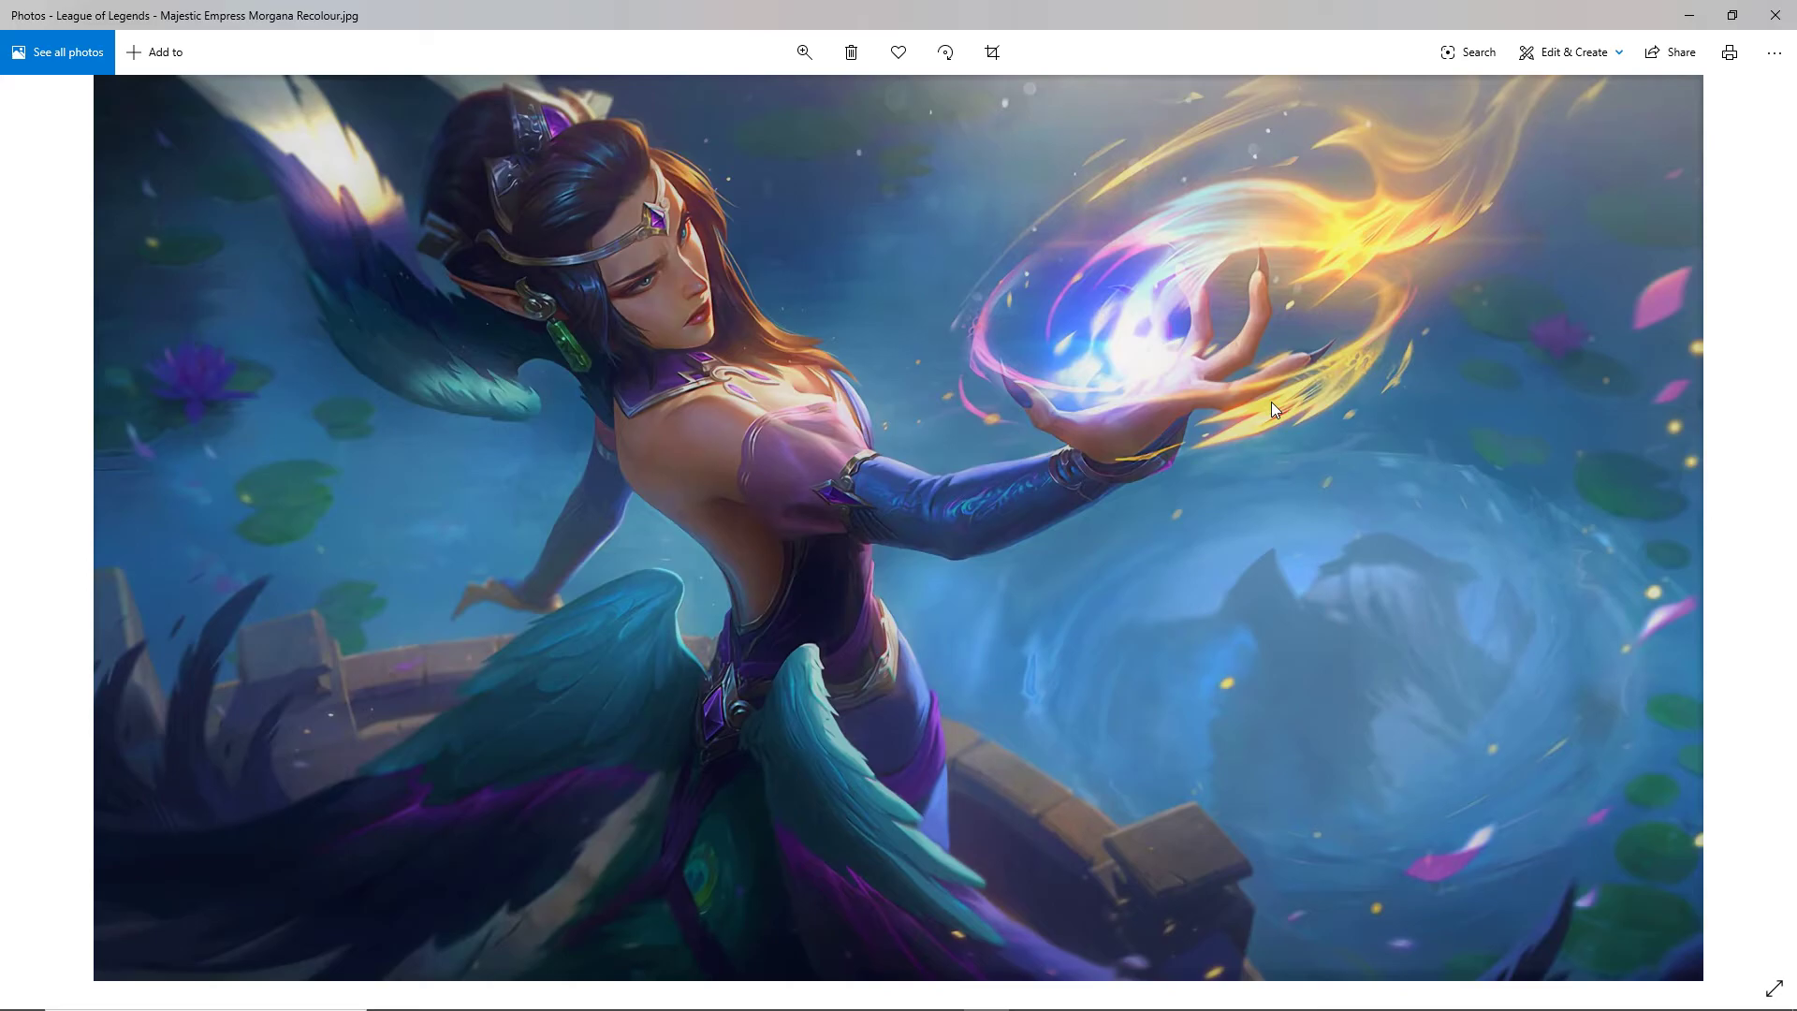
{"action": "left_click", "coordinate": [47, 528]}
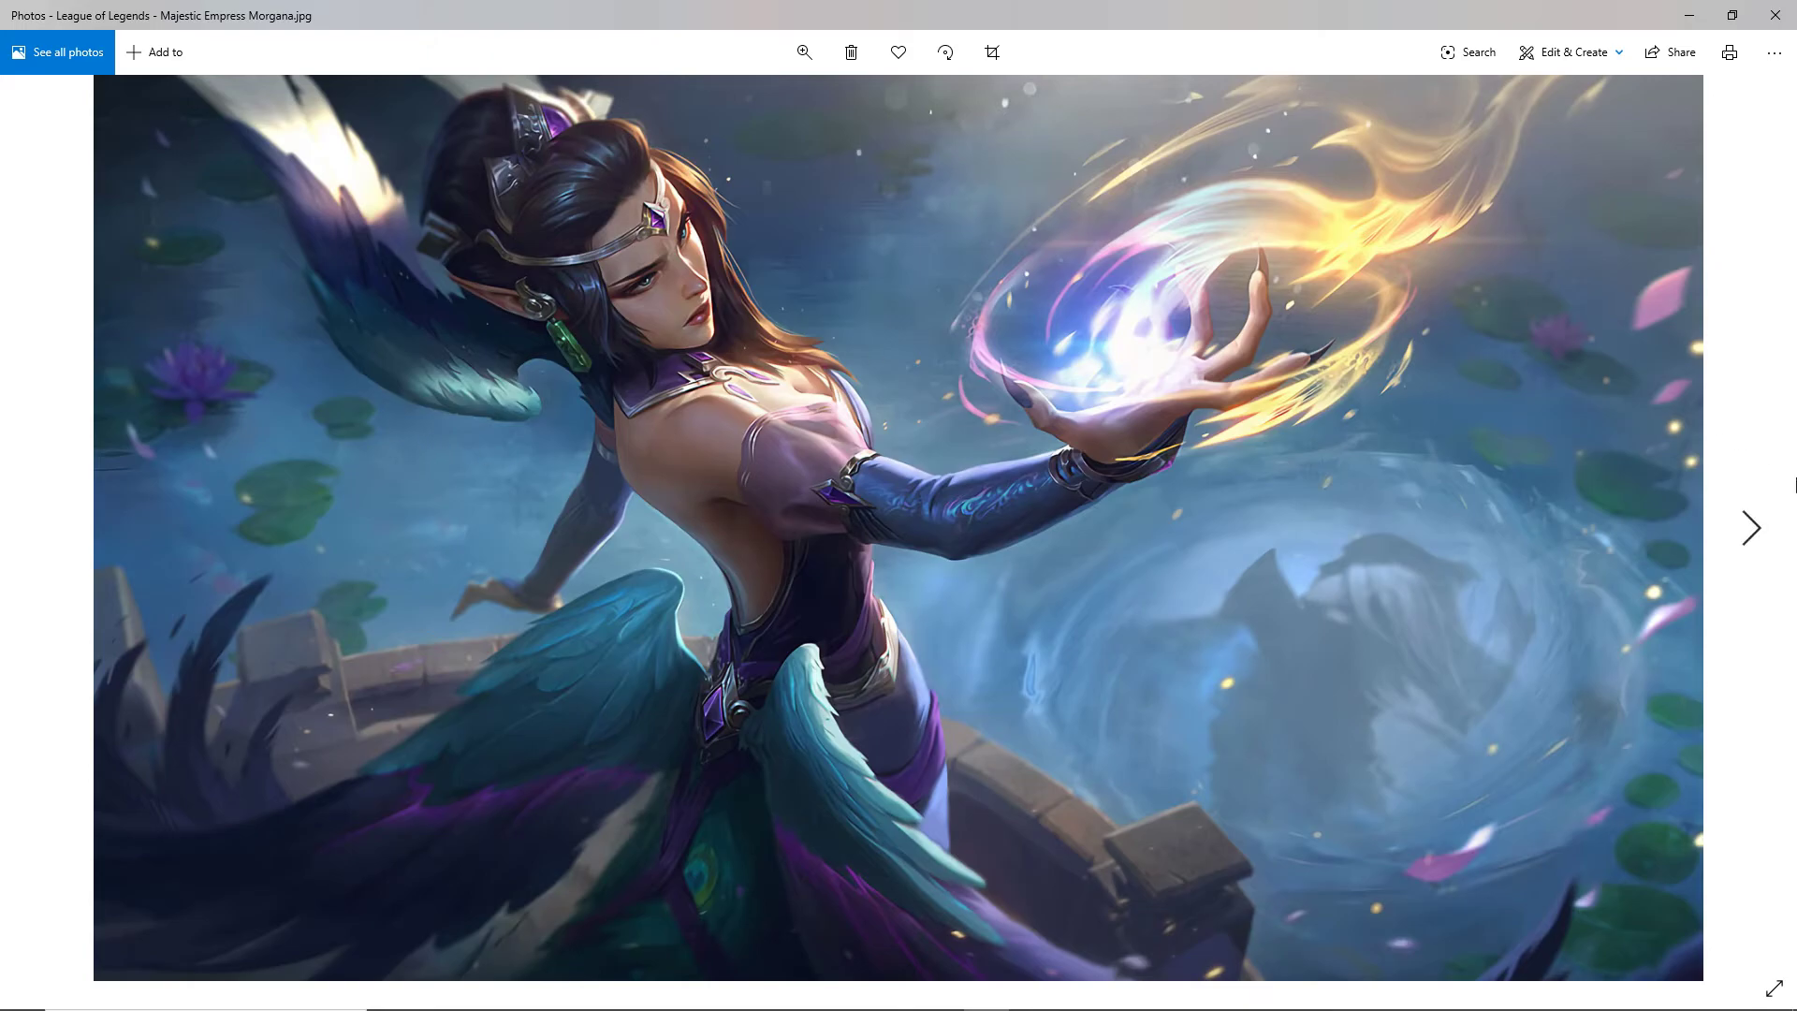
{"action": "left_click", "coordinate": [1752, 526]}
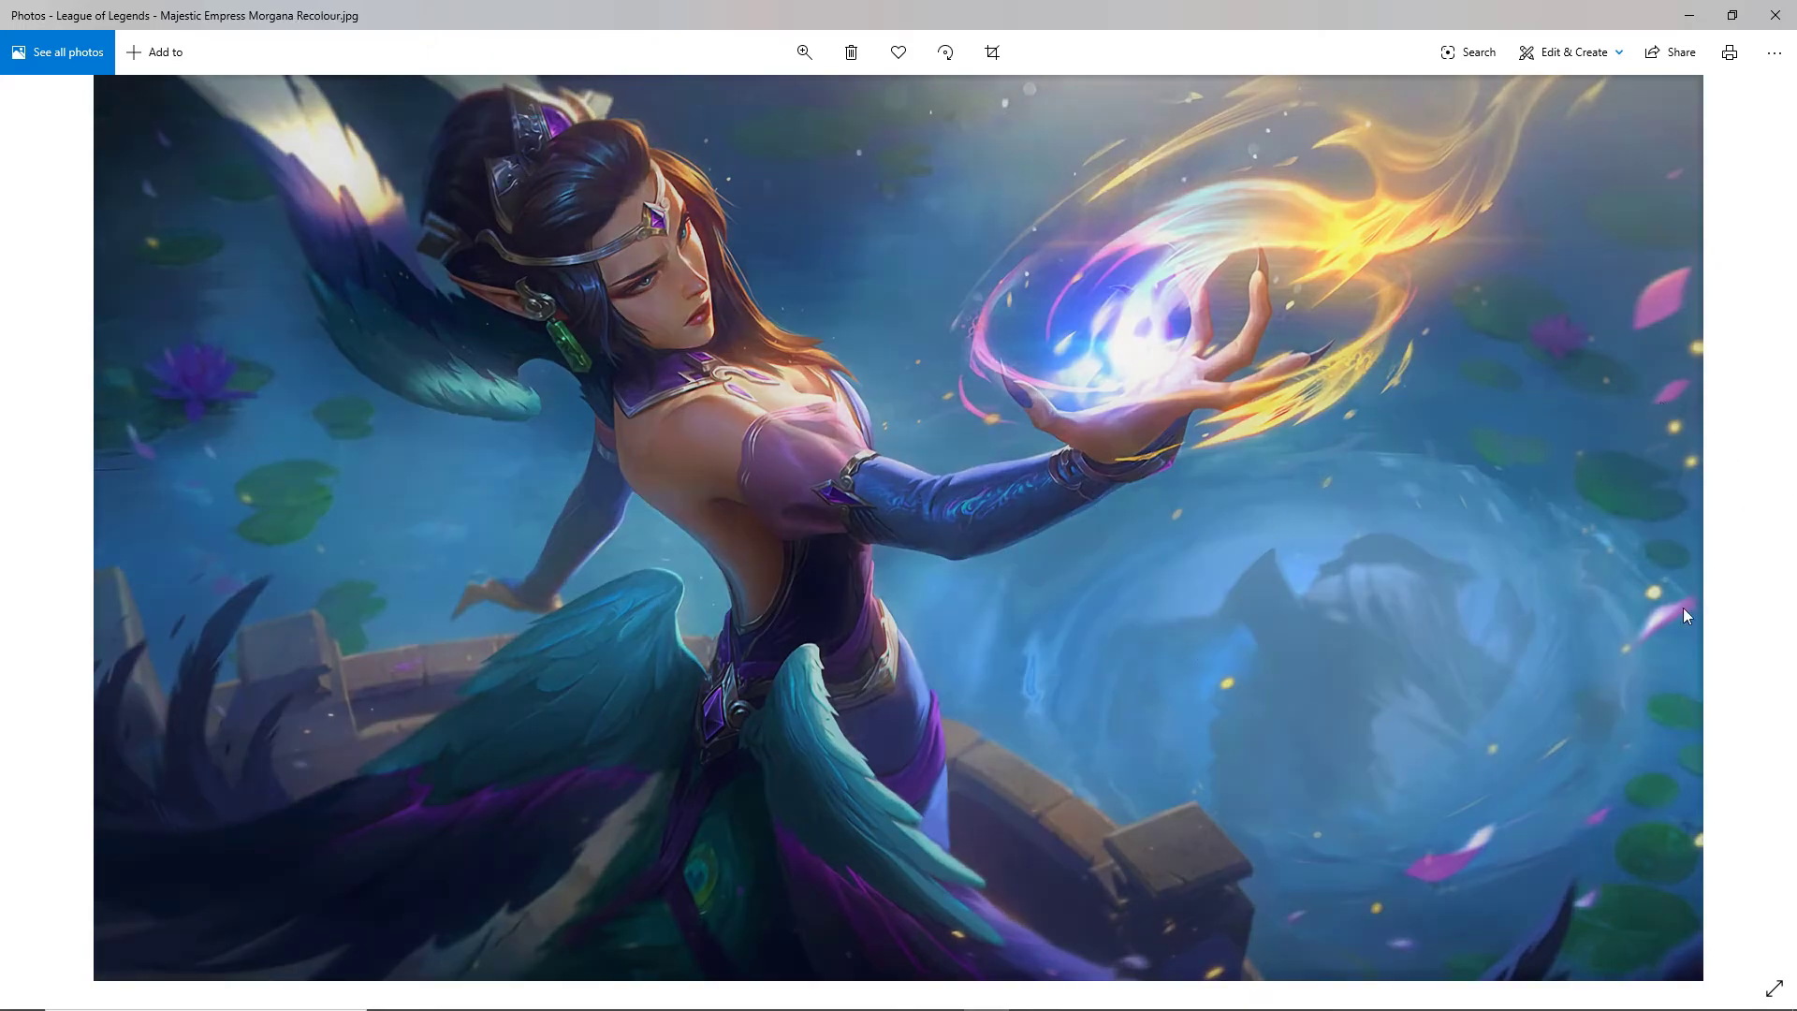